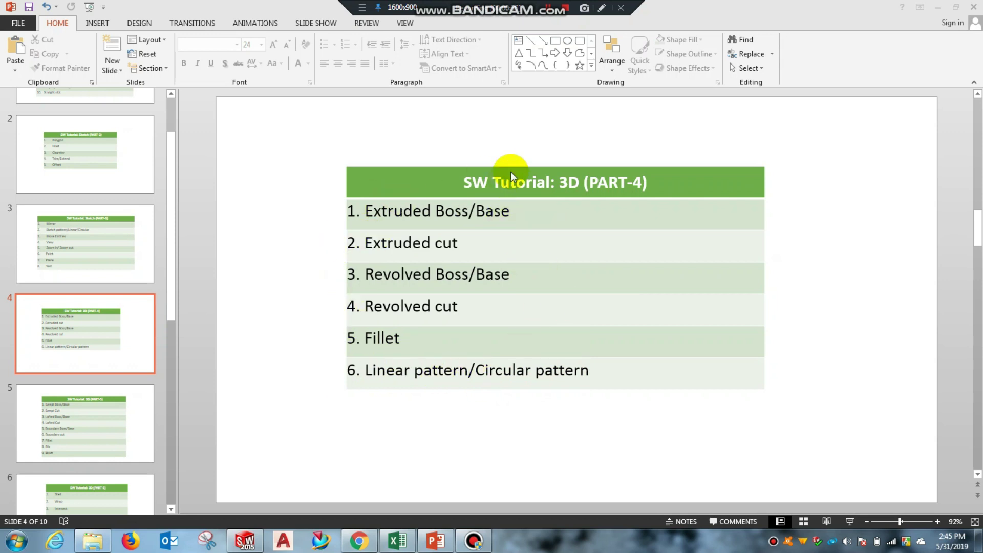
Step: Switch from the PowerPoint slides to SOLIDWORKS with the empty new part Part4
click(244, 540)
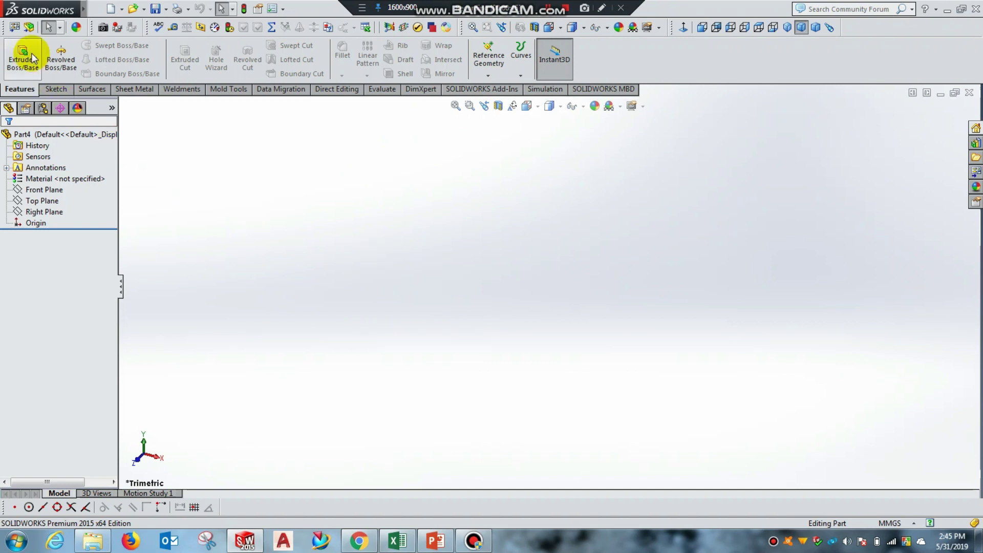
Step: Preview the Right and Top planes, then start Sketch1 on Part4's Front Plane
click(538, 16)
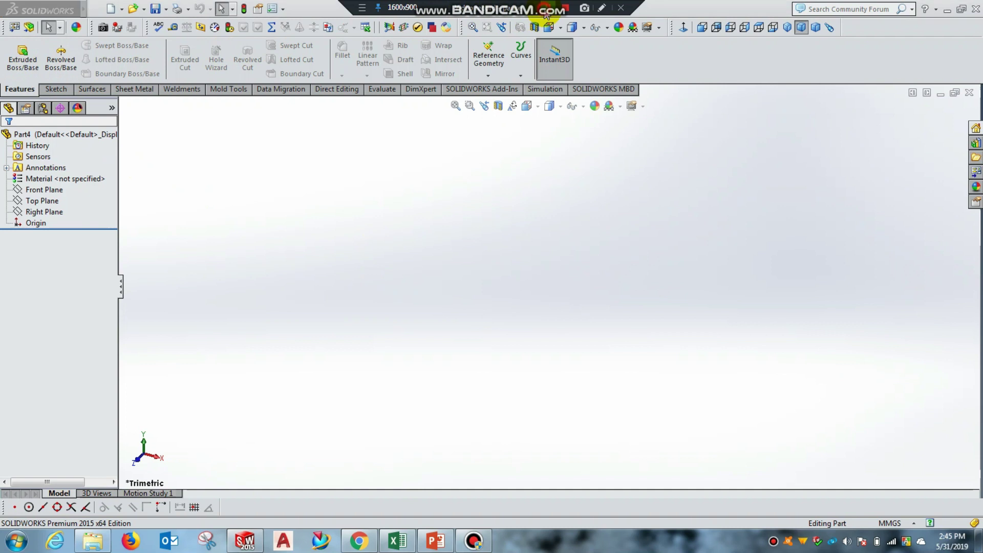
click(53, 89)
click(48, 179)
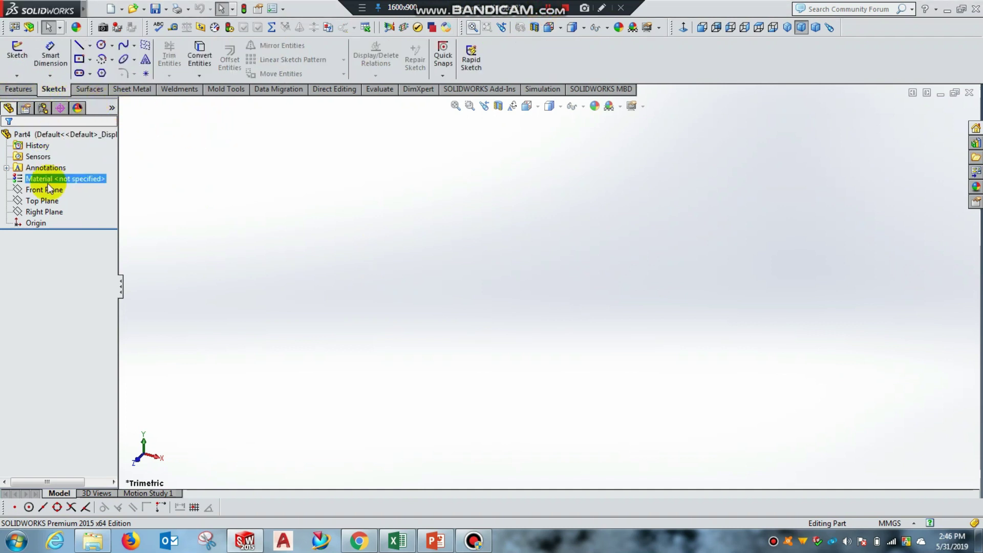
click(43, 212)
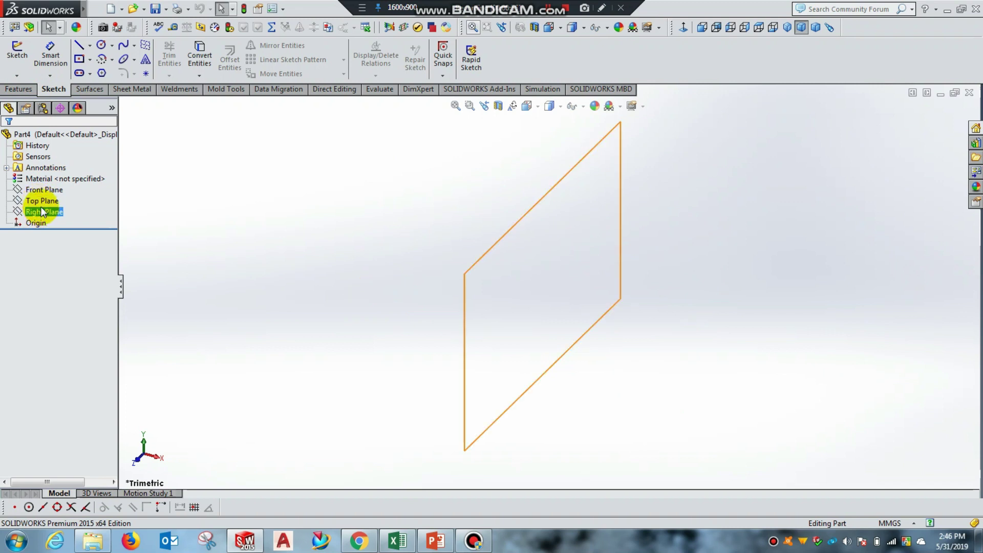
click(45, 200)
click(44, 191)
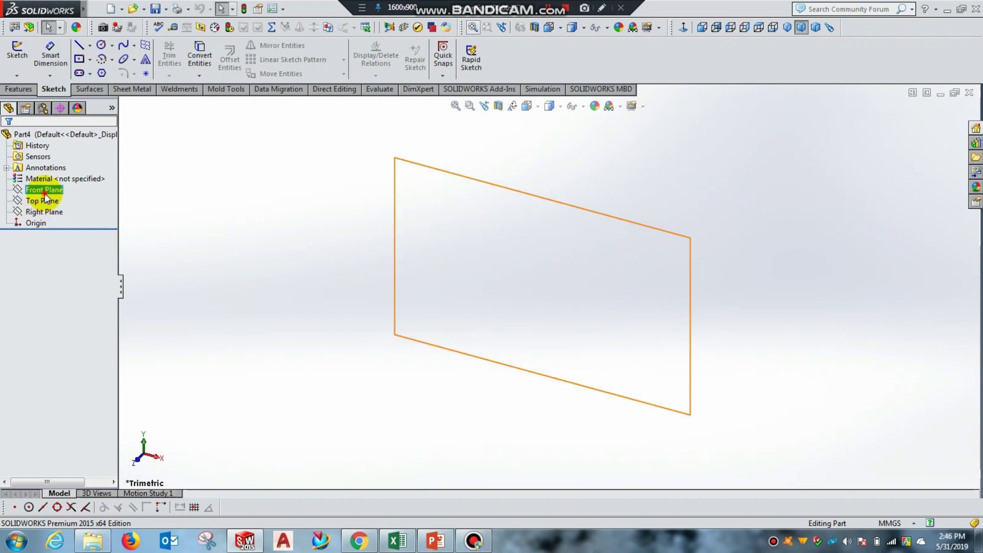
click(61, 178)
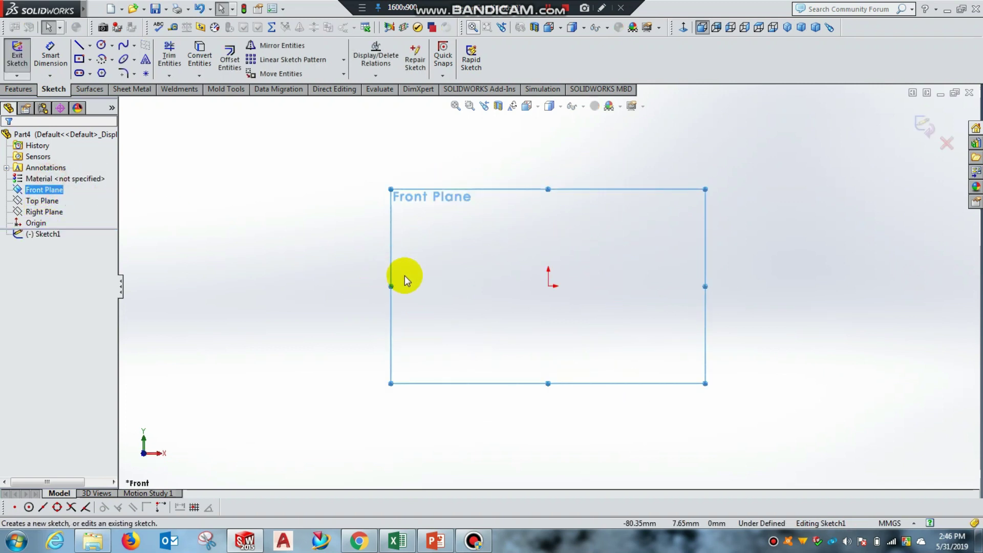
Step: Draw a circle centred on the sketch origin
click(101, 45)
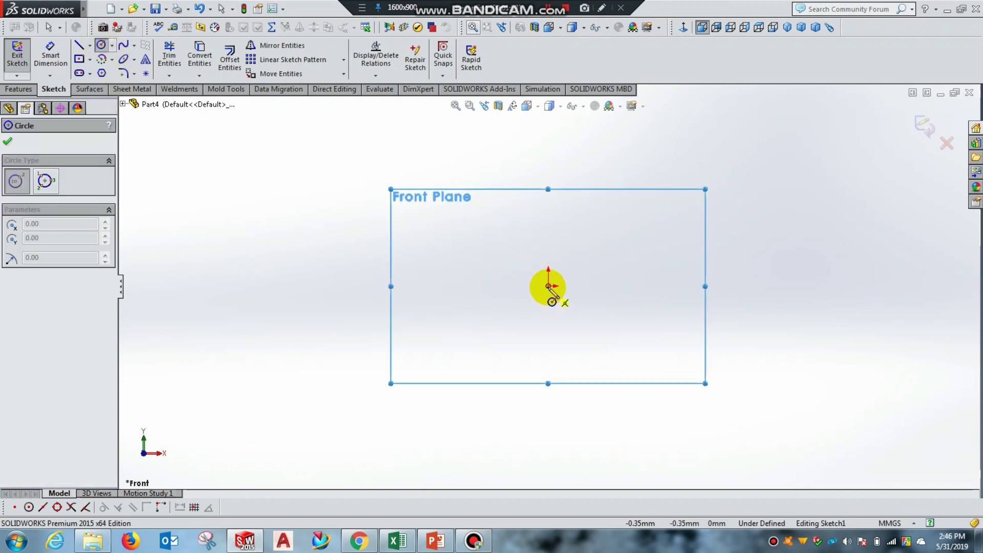
click(547, 285)
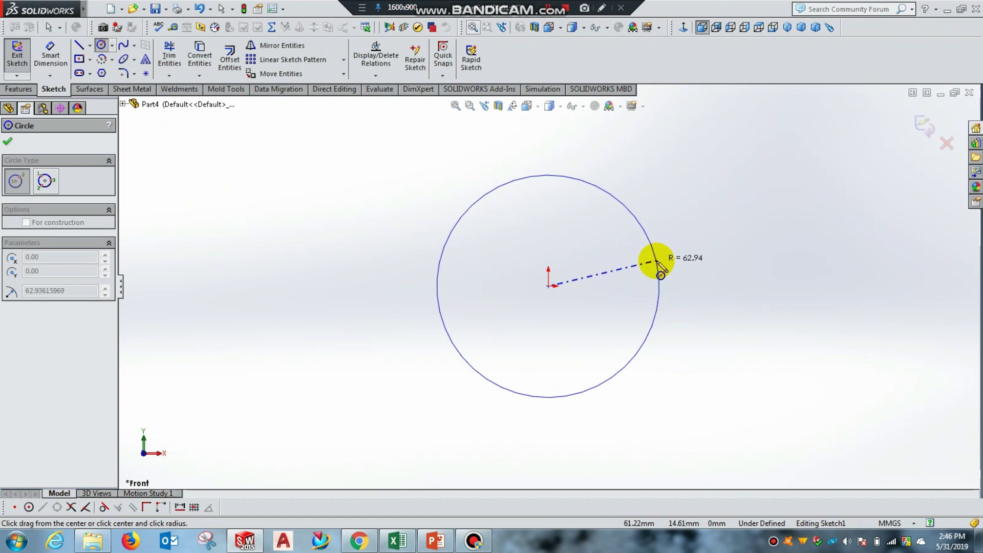
click(658, 270)
right_click(592, 257)
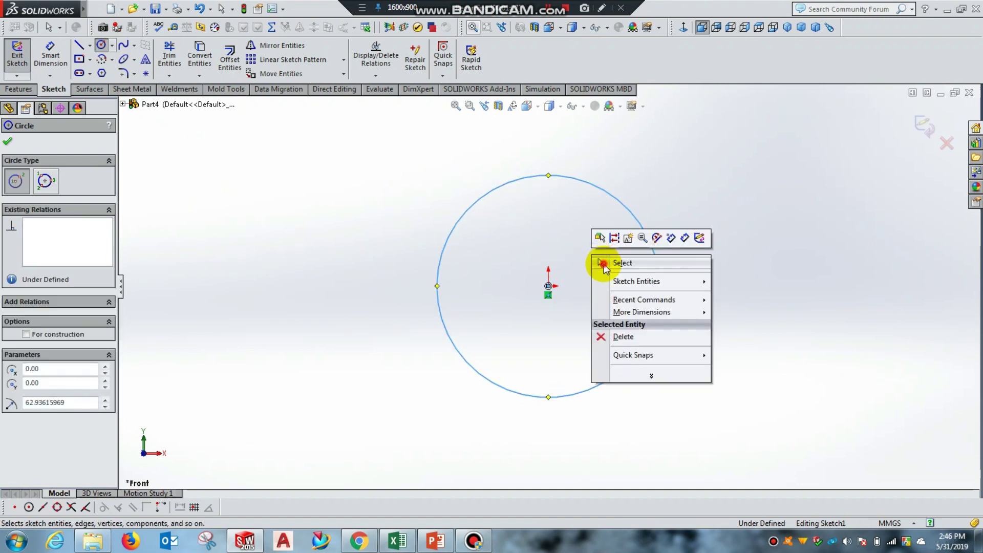
click(602, 263)
Step: Dimension the circle to a 100 mm diameter and exit the sketch
click(50, 56)
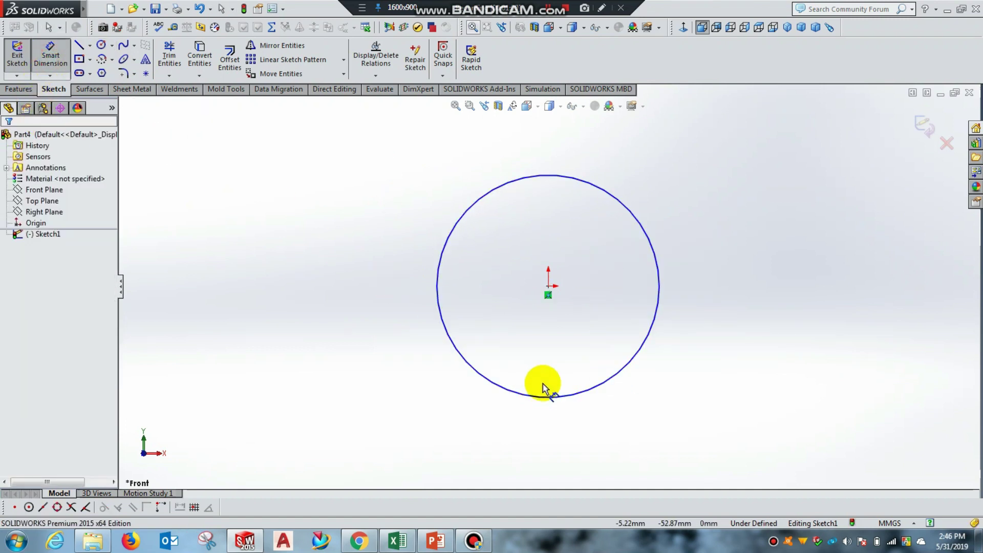
click(565, 395)
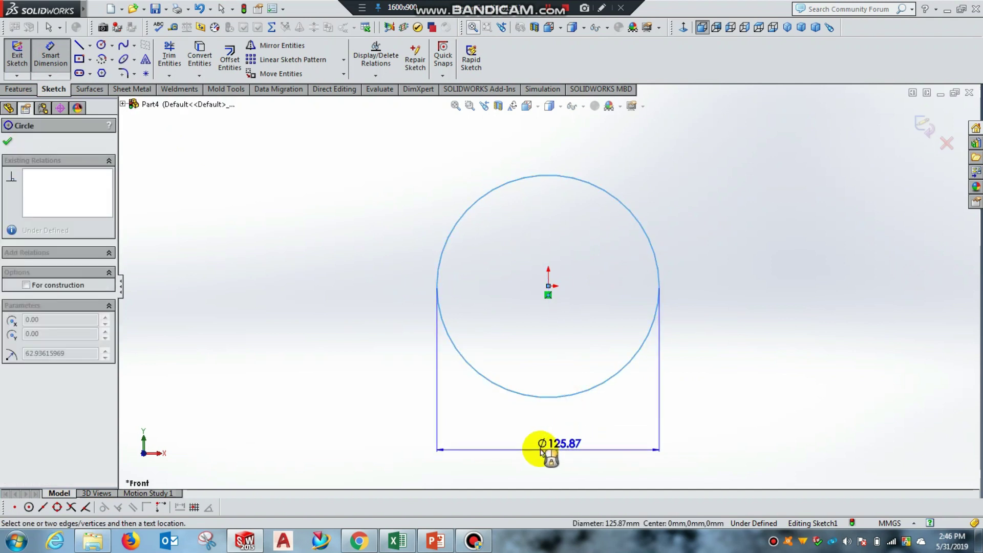
click(536, 449)
text(100)
key(Return)
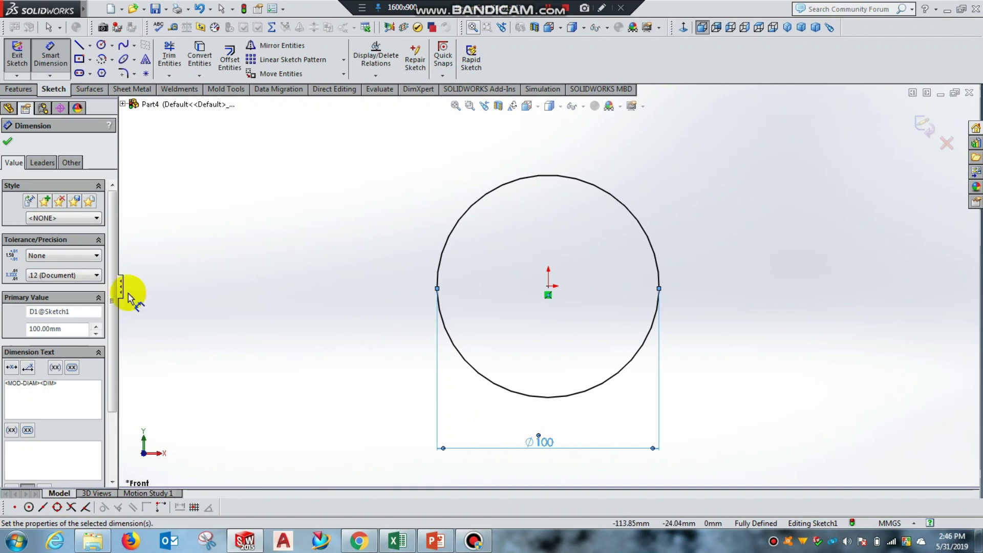
click(8, 142)
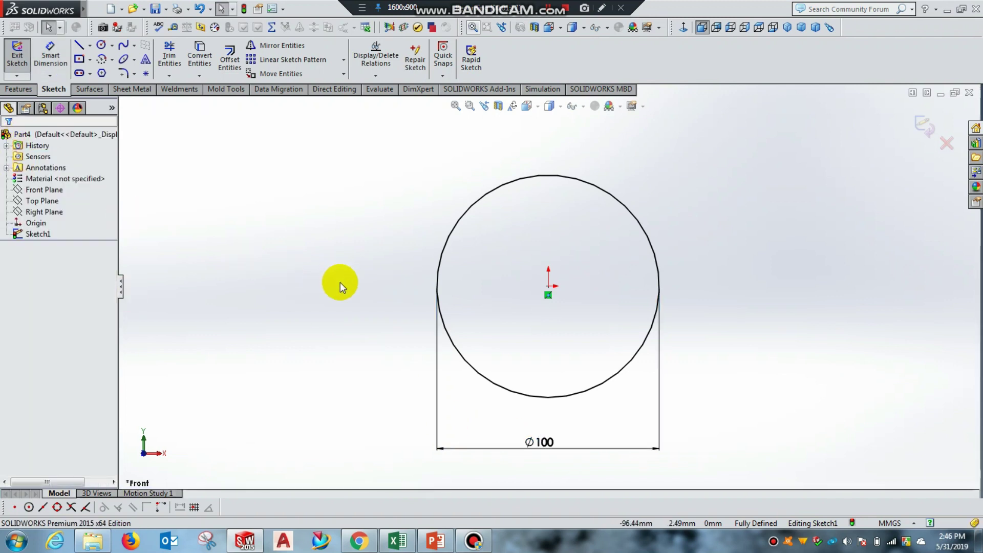
click(18, 57)
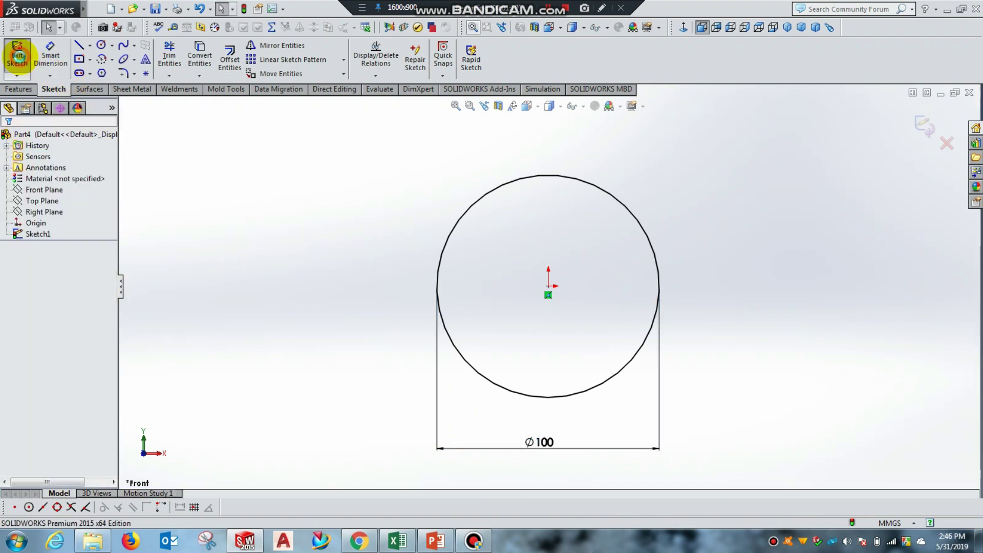
click(22, 92)
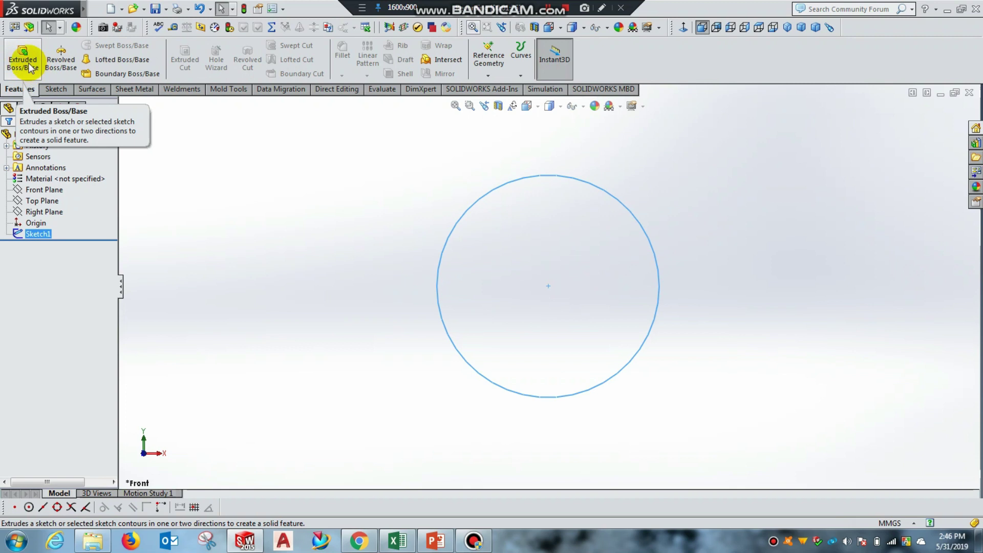
Step: Extrude the circle 20 mm with a Mid Plane end condition as Boss-Extrude1
click(29, 62)
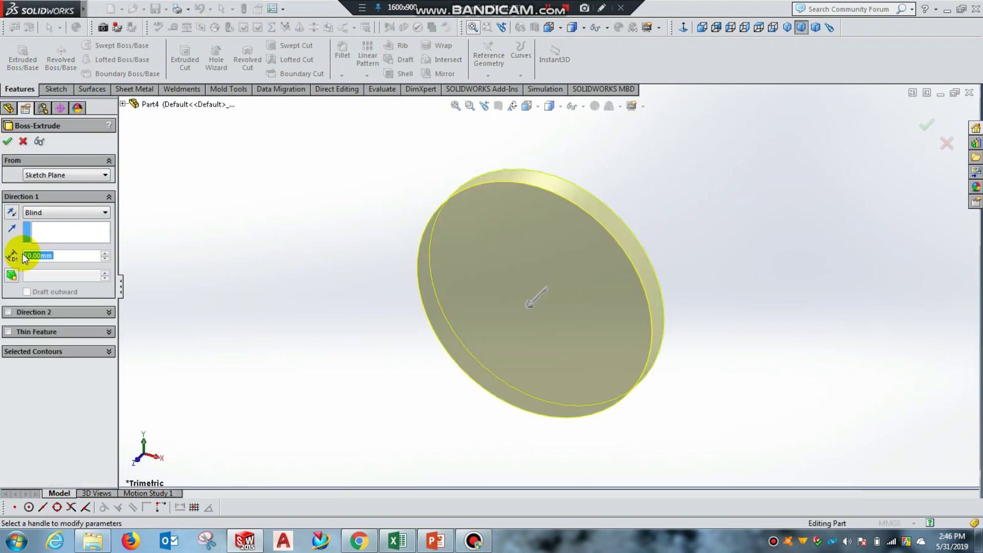
click(54, 257)
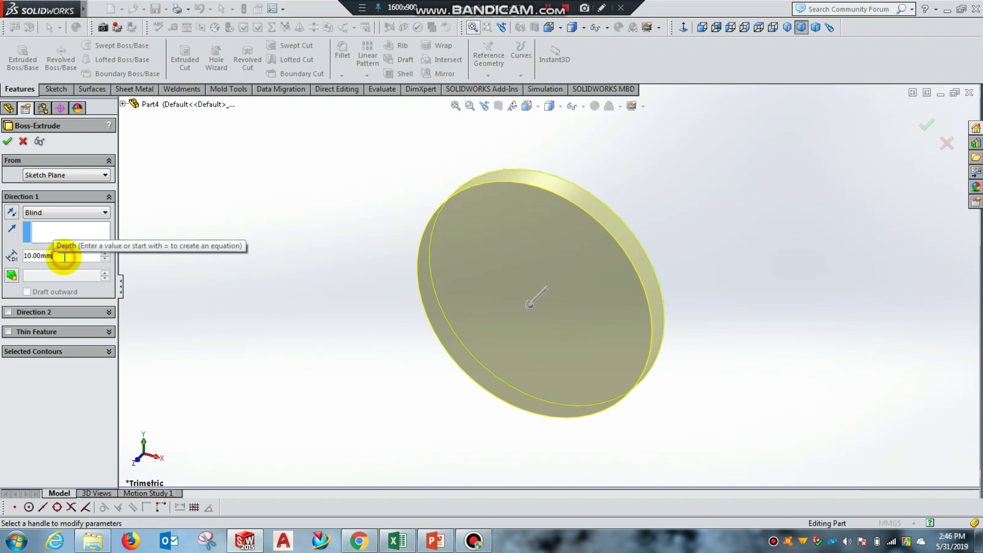
drag(54, 257, 24, 256)
text(3)
text(20)
click(40, 211)
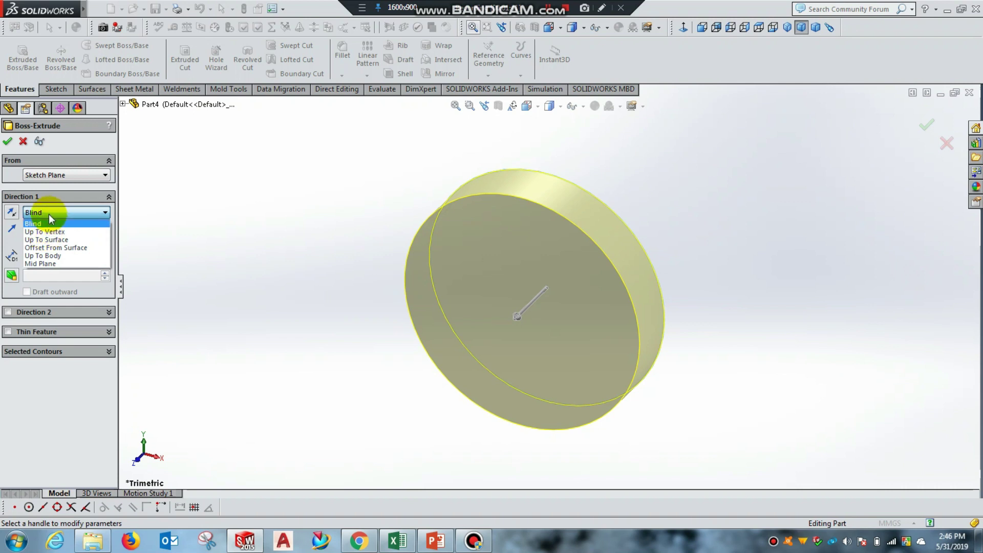
click(50, 263)
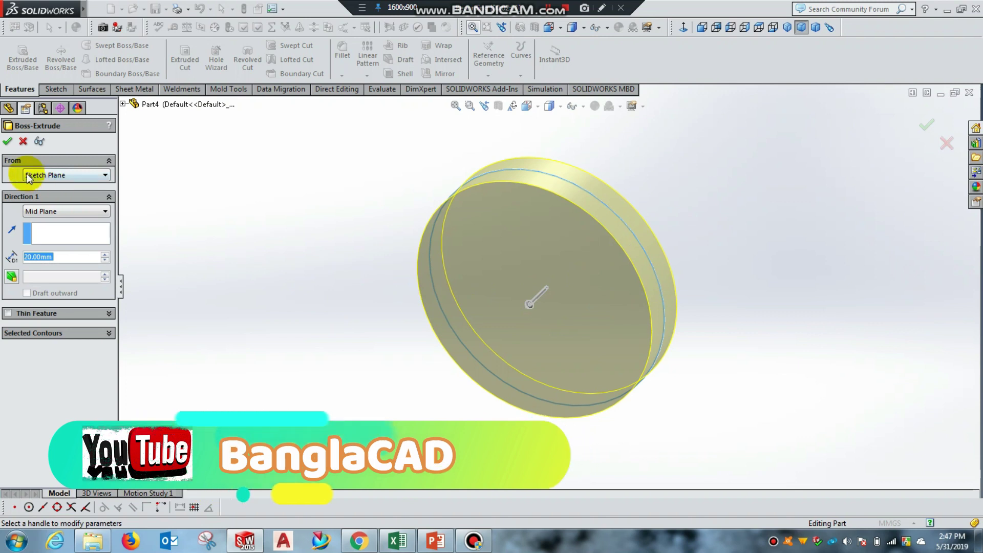
click(41, 175)
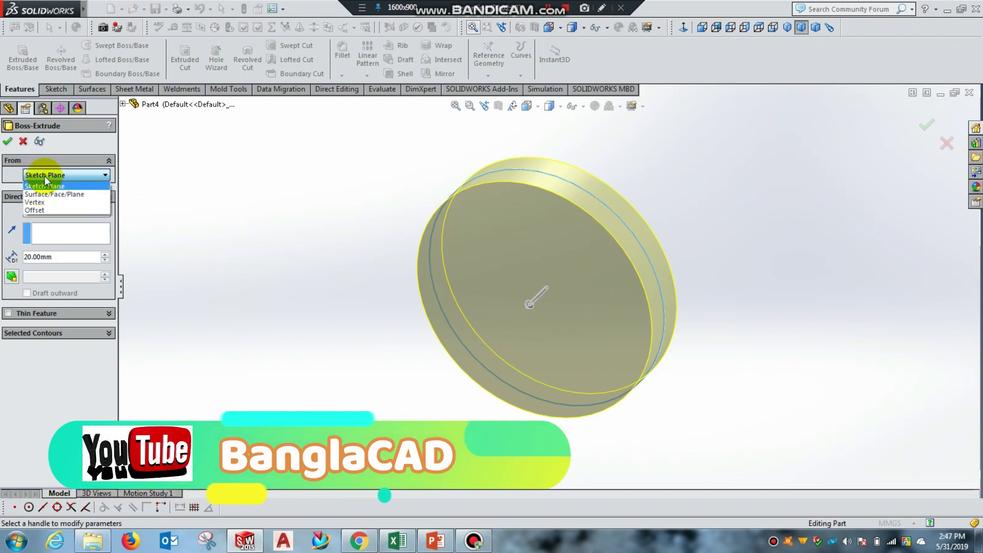
click(42, 186)
click(47, 209)
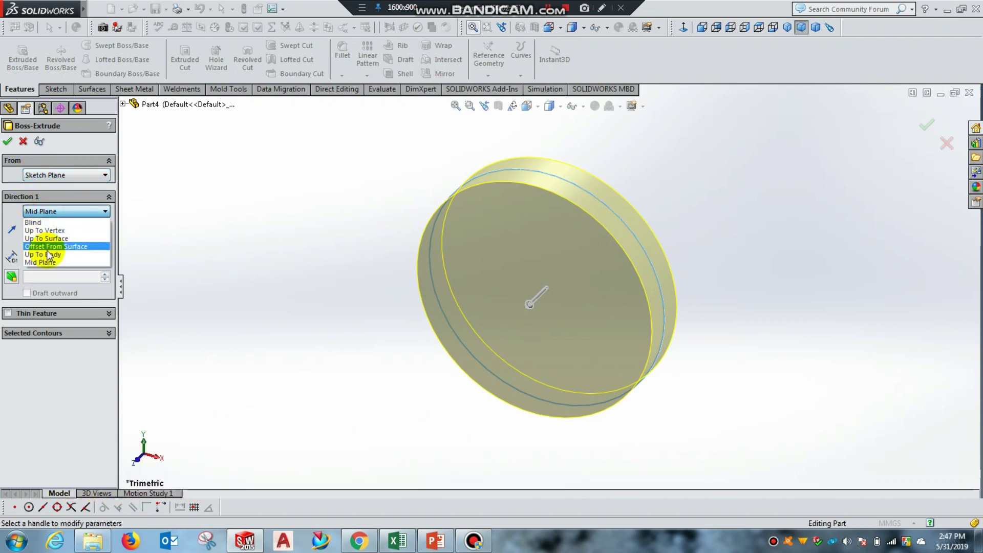
click(55, 212)
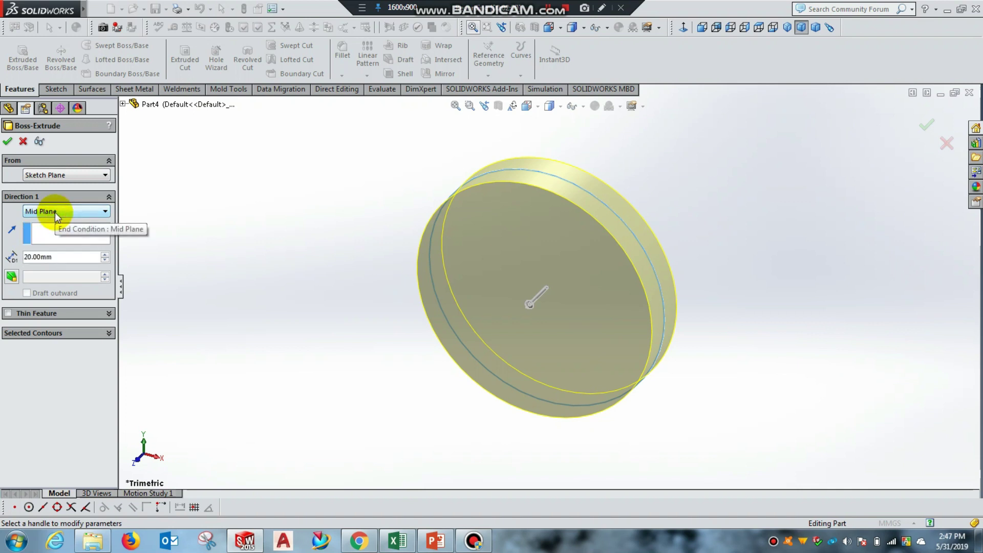
click(7, 137)
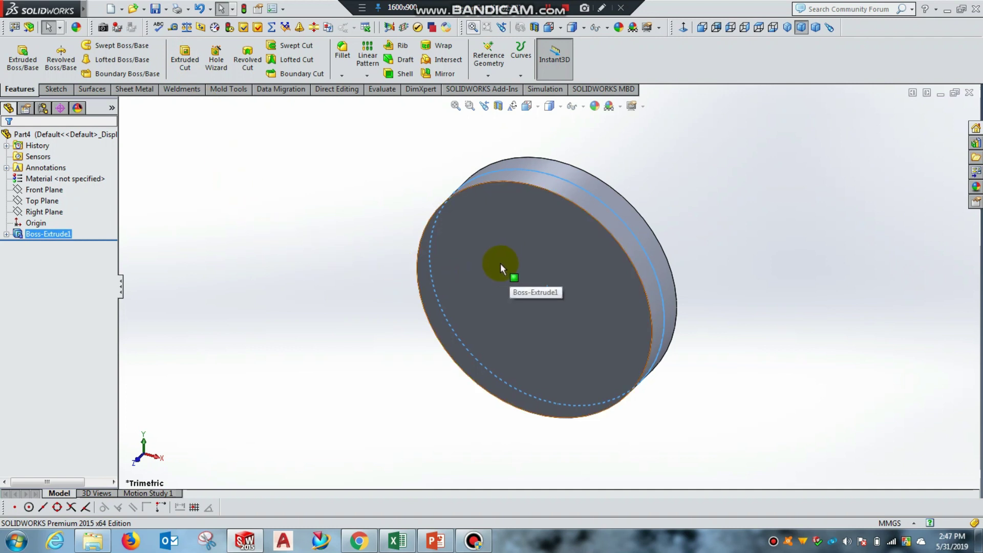
Step: Start a sketch on the disc's front face and draw a small circle at the origin
click(499, 263)
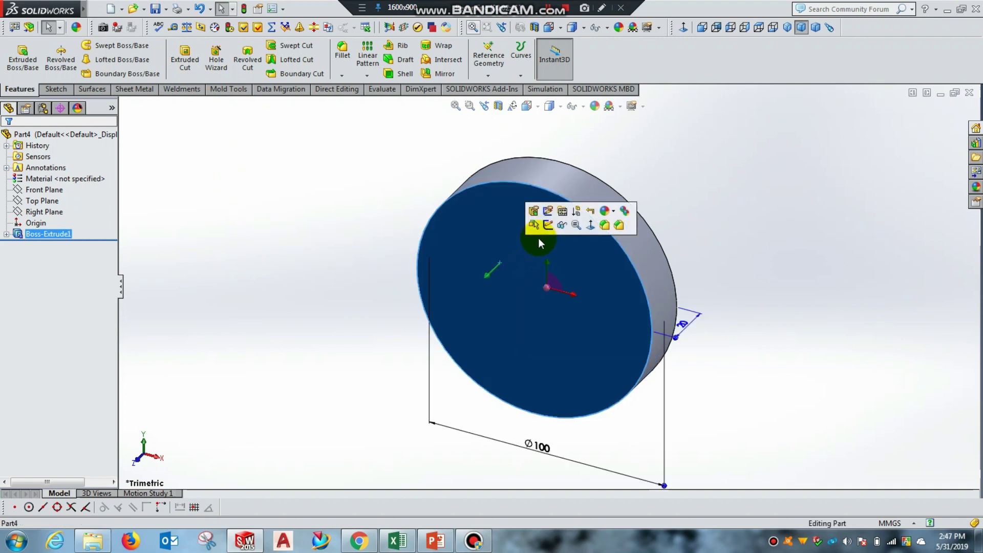
click(547, 225)
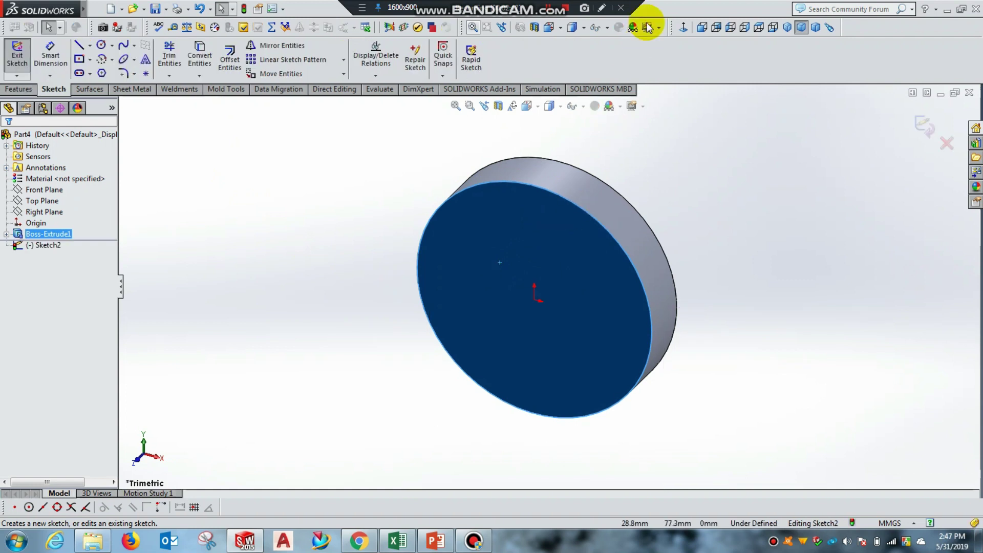
click(682, 30)
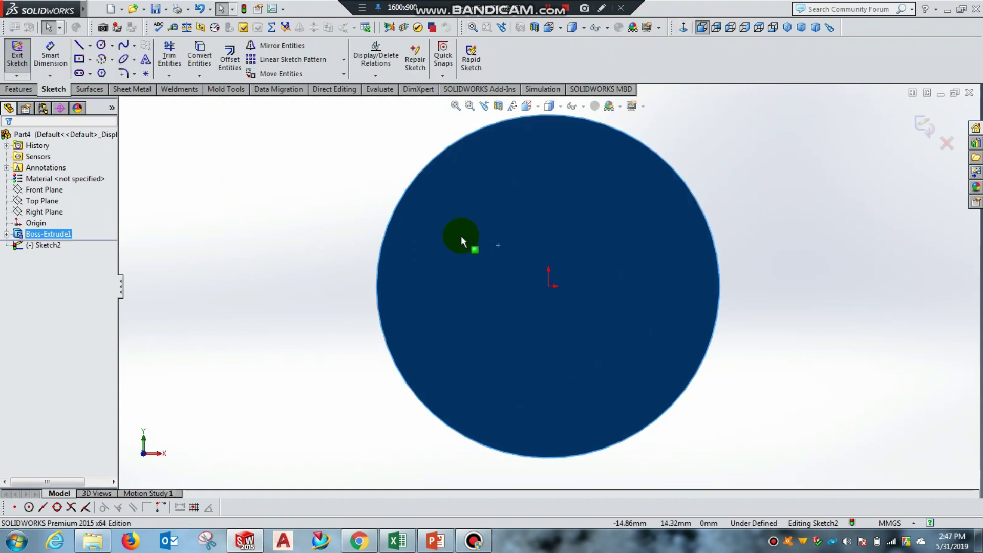
click(101, 45)
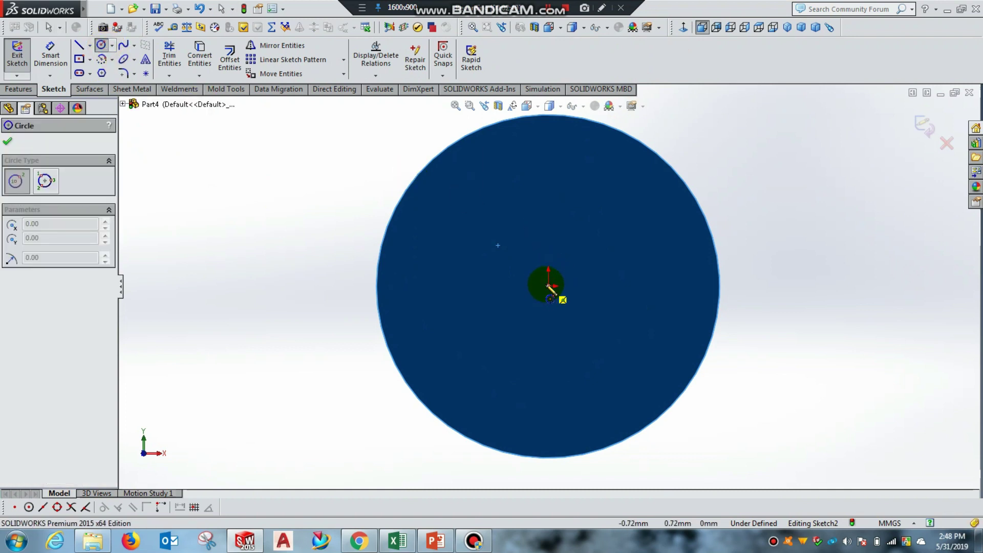
drag(548, 284, 599, 256)
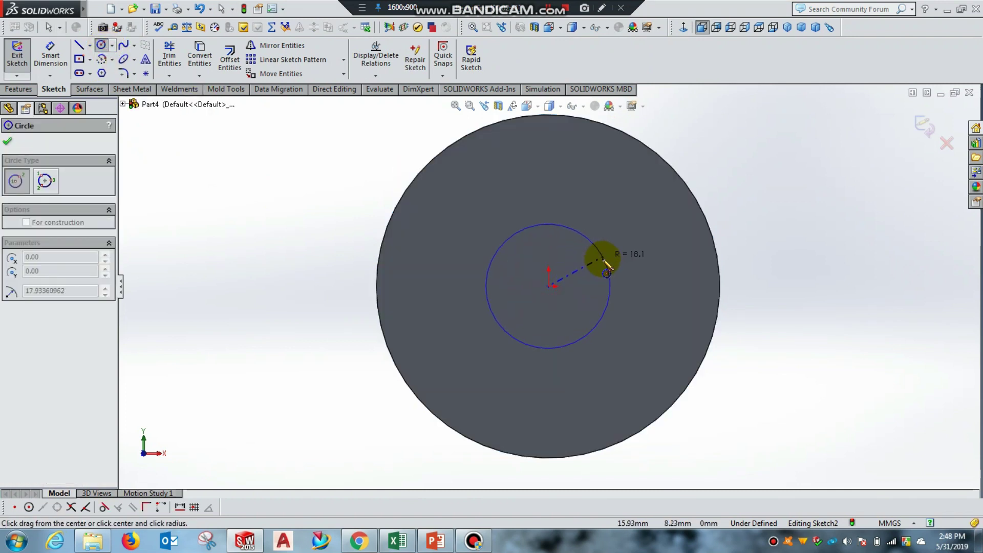
right_click(628, 250)
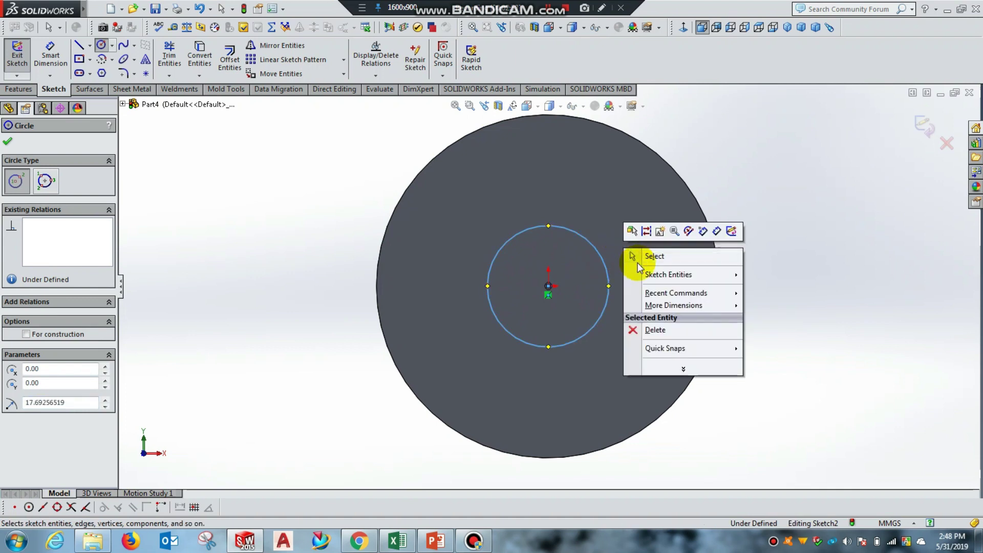
click(642, 255)
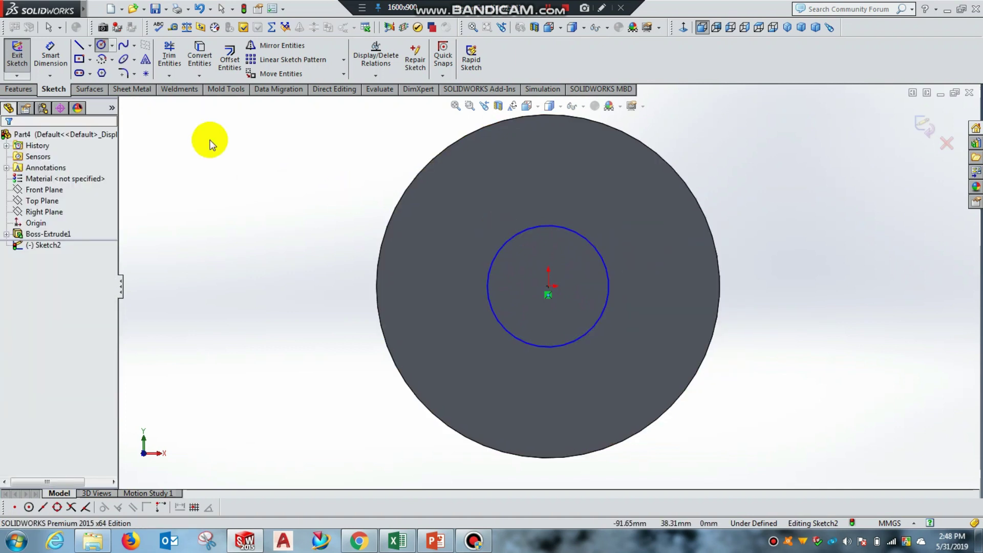
Step: Dimension the inner circle to a 35 mm diameter and exit the sketch
click(45, 64)
click(552, 348)
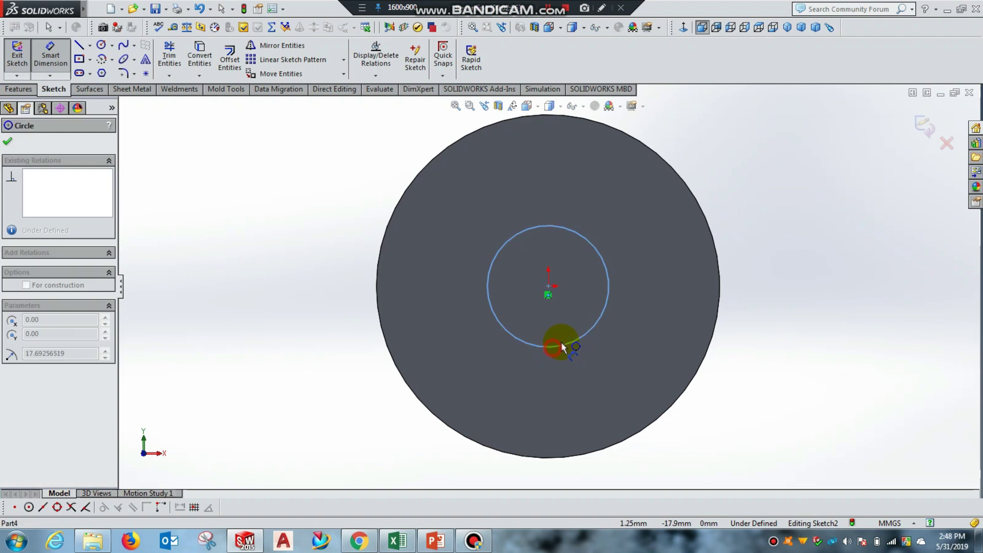
click(551, 390)
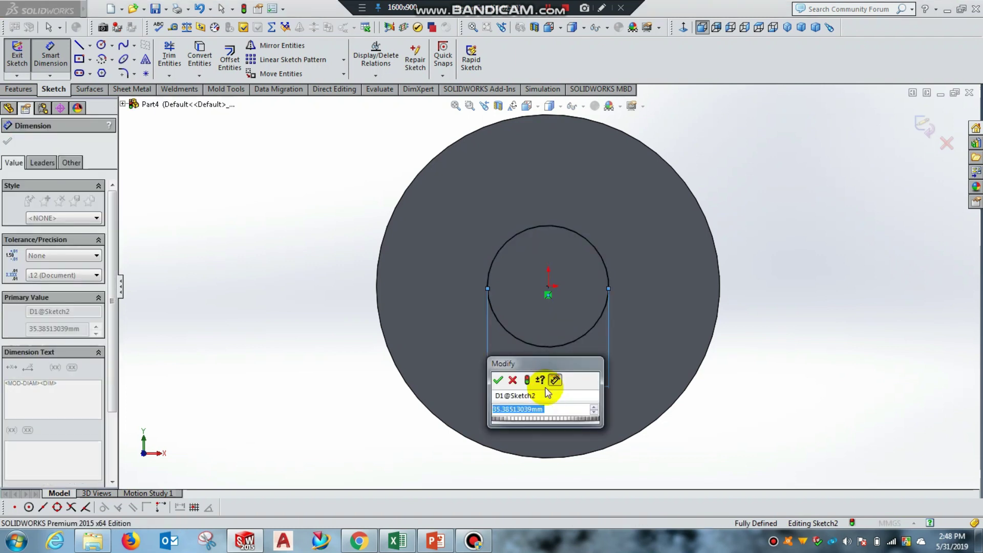
text(35)
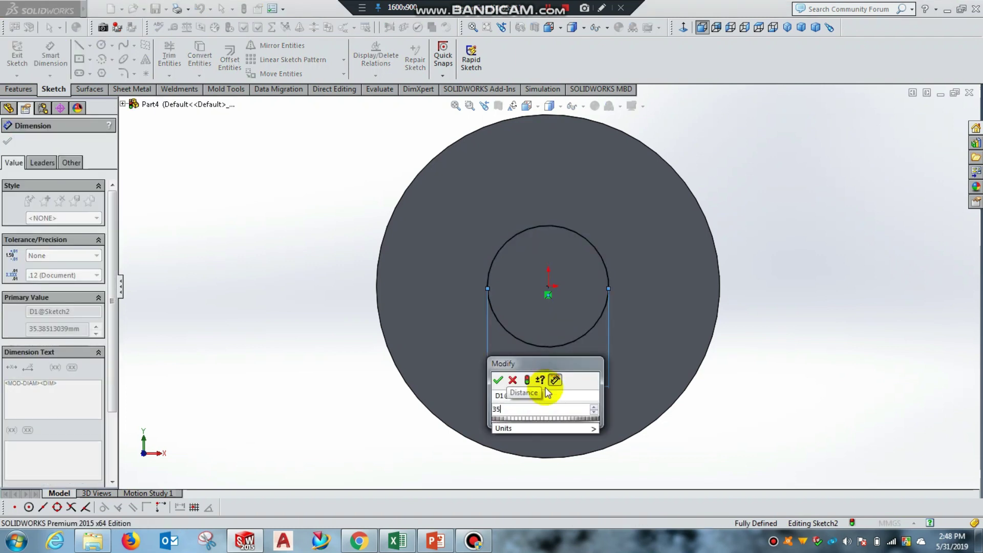
key(Return)
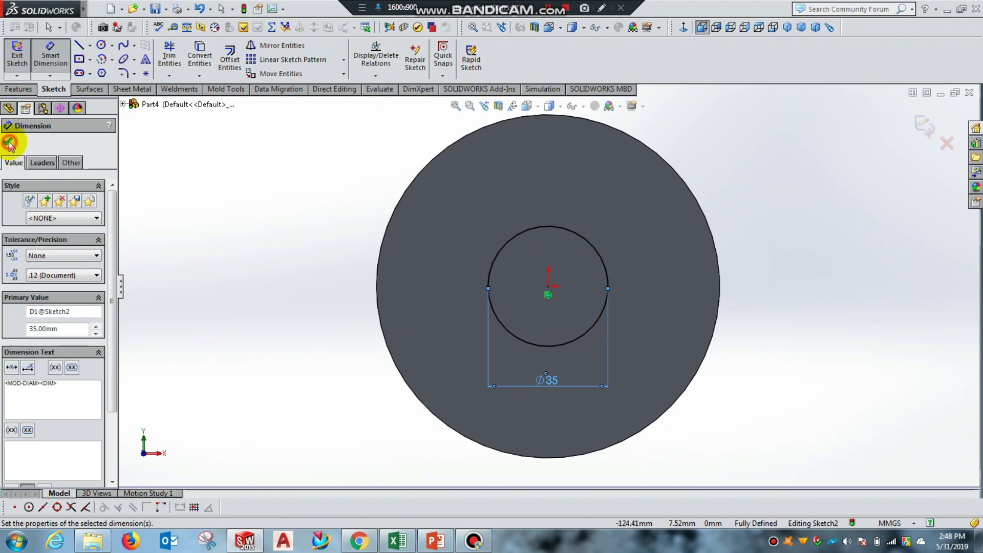
click(8, 141)
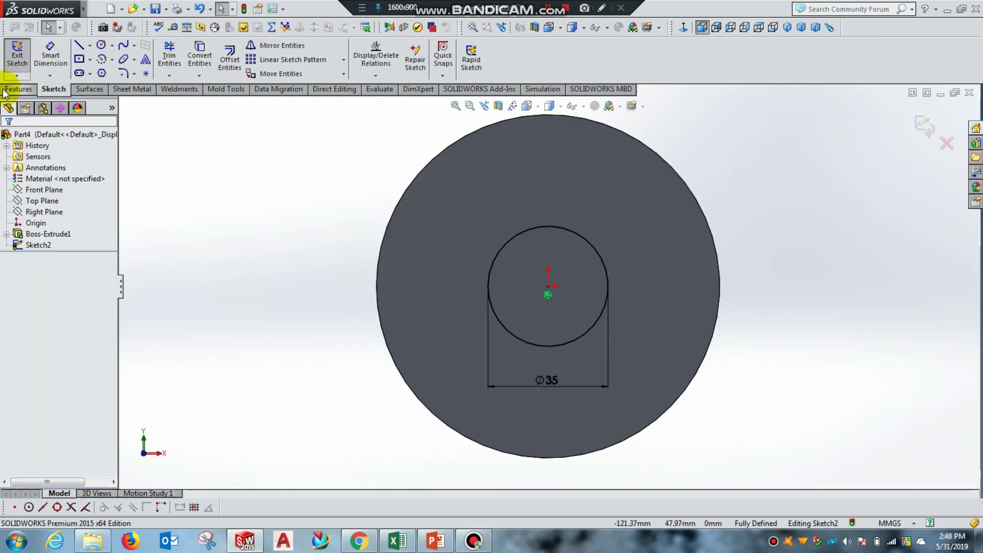
click(21, 60)
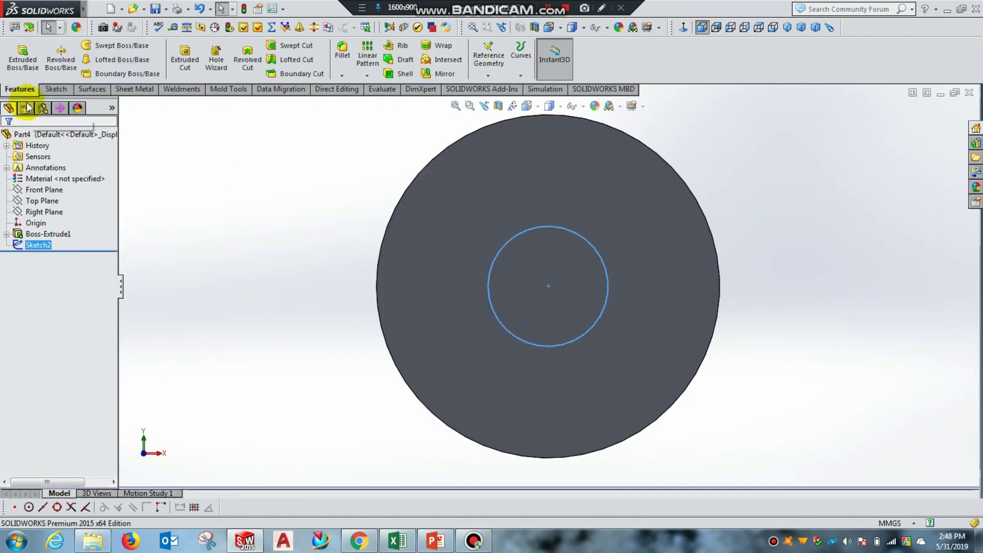
Step: Cut the 35 mm circle Through All as Cut-Extrude1, making a centre hole
click(186, 63)
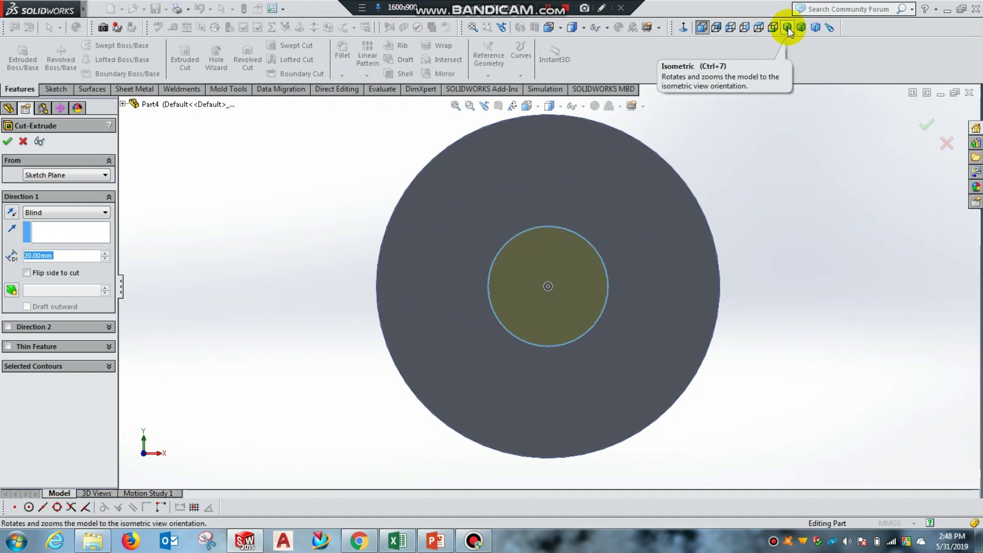
click(787, 27)
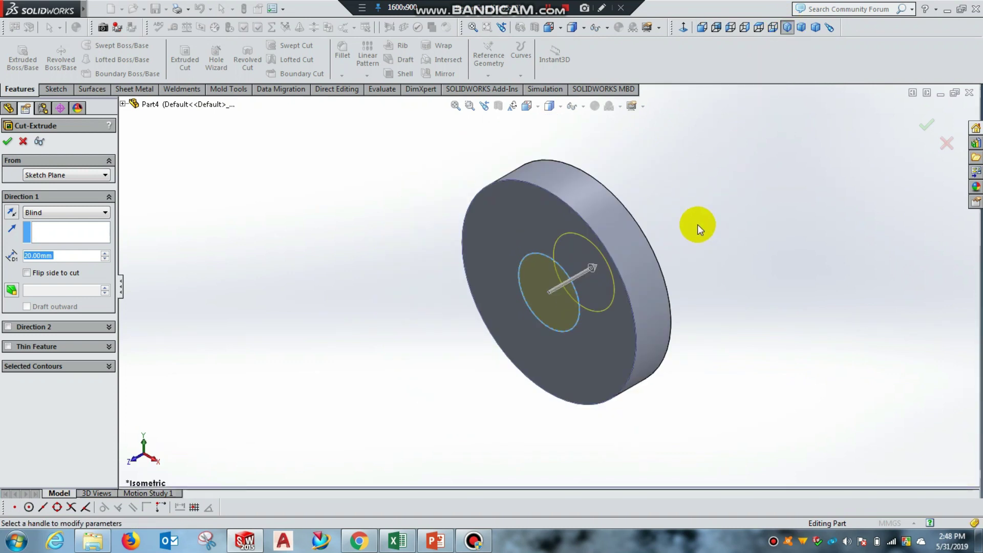
mouse_move(747, 293)
middle_down()
mouse_move(696, 315)
mouse_move(718, 307)
mouse_move(772, 237)
middle_up()
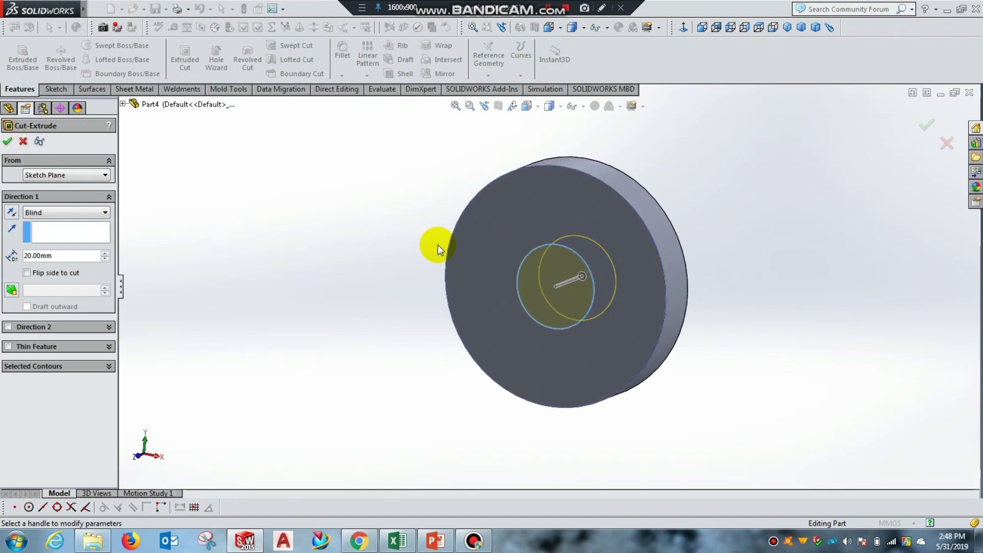
click(76, 214)
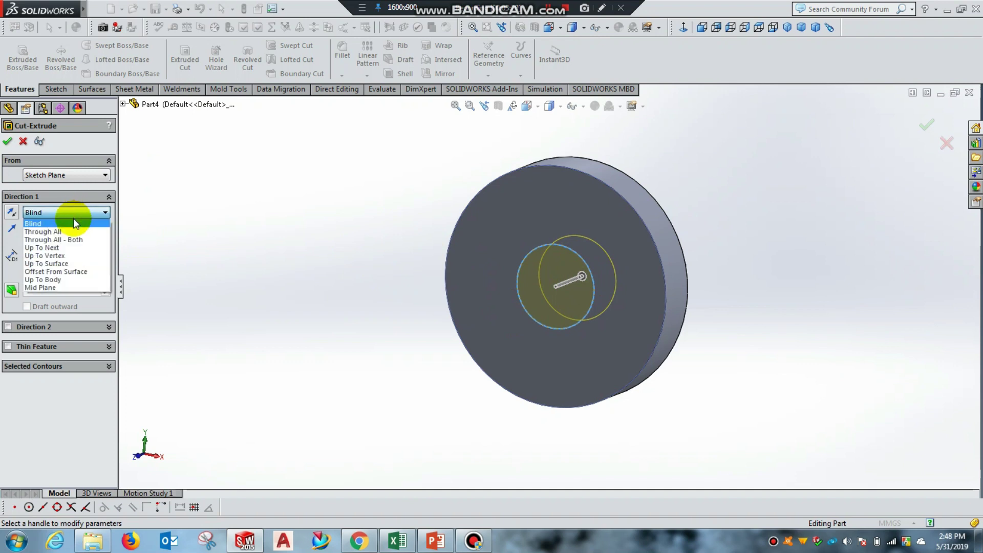
click(72, 230)
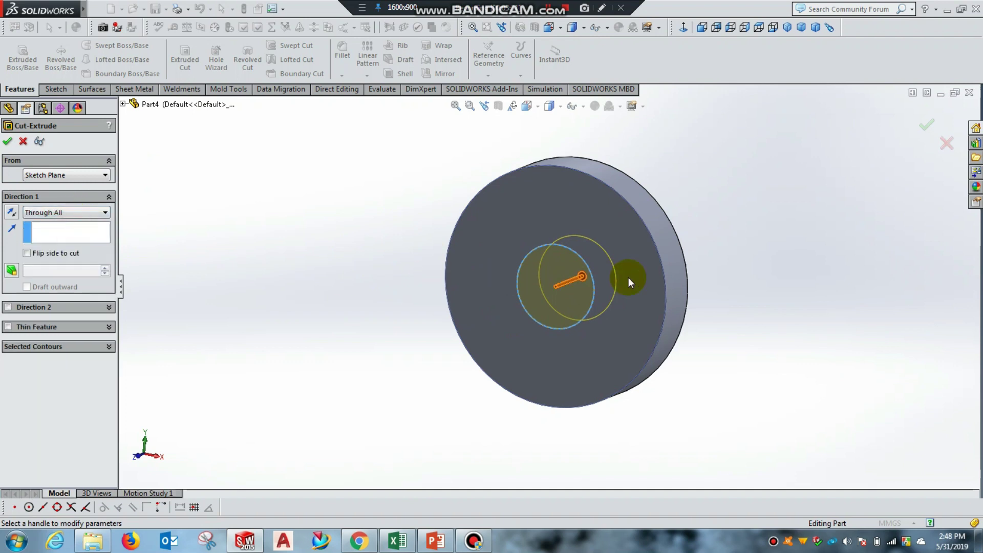
middle_drag(815, 277, 809, 232)
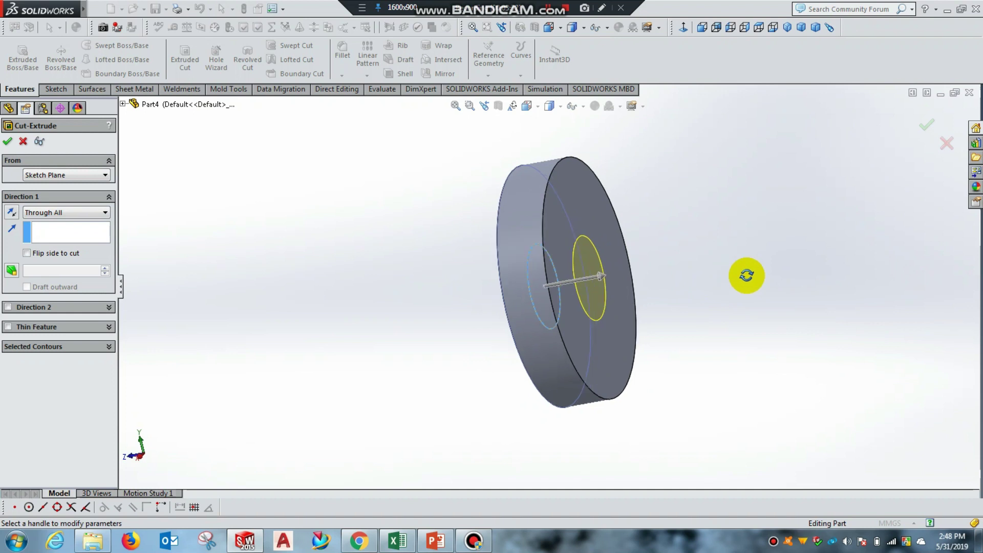
click(84, 213)
click(84, 214)
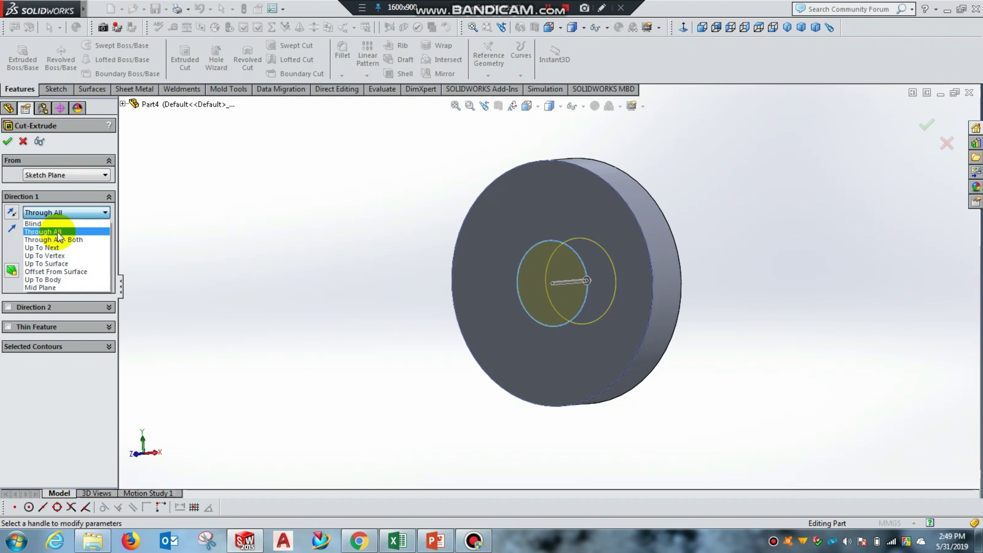
click(59, 233)
middle_drag(404, 315, 395, 320)
click(7, 142)
mouse_move(410, 298)
middle_down()
mouse_move(466, 301)
mouse_move(527, 248)
mouse_move(500, 220)
mouse_move(486, 289)
mouse_move(519, 333)
mouse_move(537, 302)
mouse_move(489, 287)
middle_up()
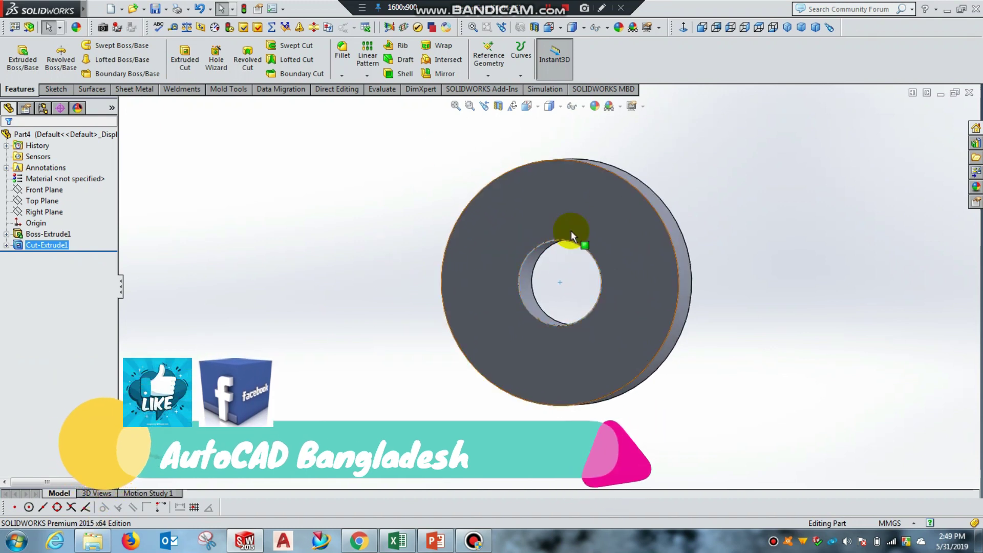
Step: Check the syllabus slide in PowerPoint, then minimize it and return to SOLIDWORKS
click(431, 544)
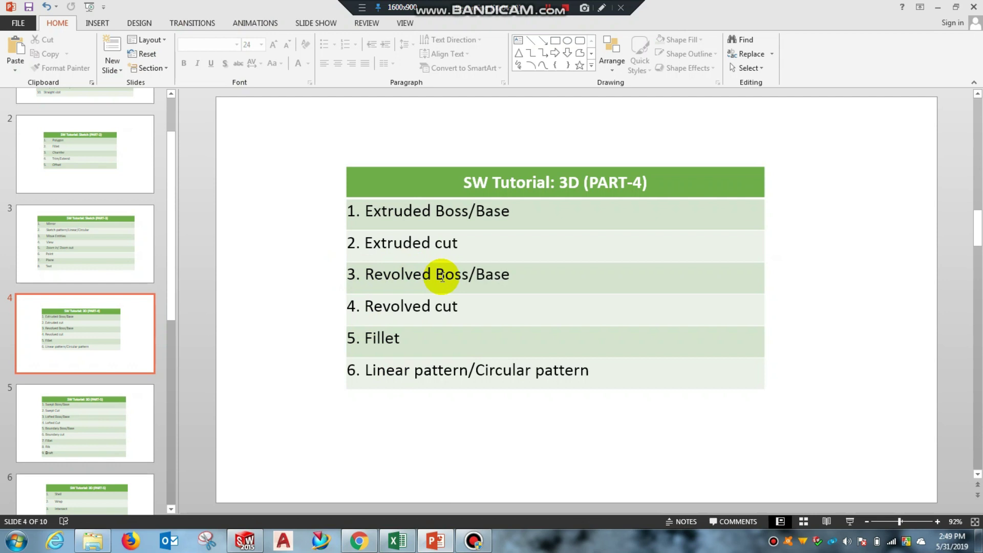
click(442, 541)
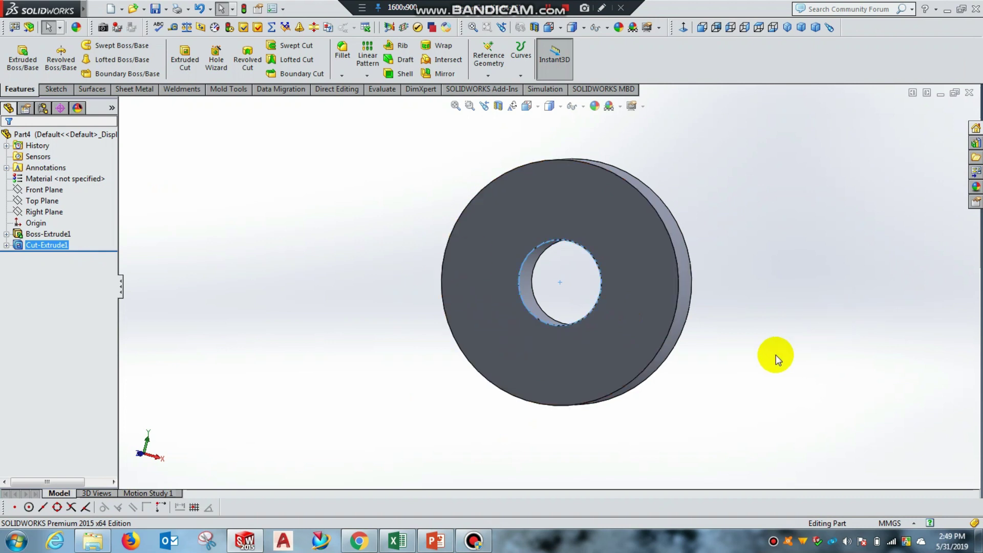
click(439, 542)
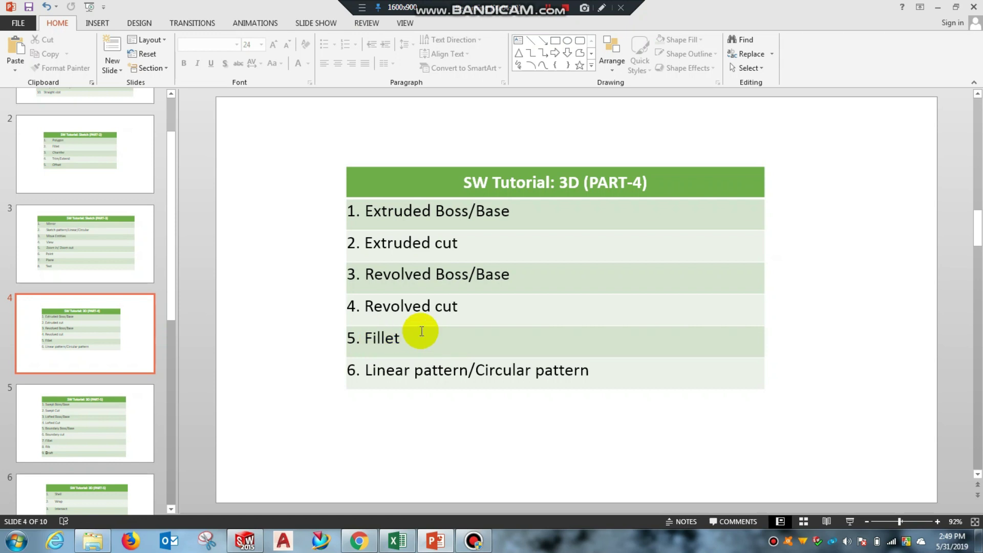
click(449, 548)
click(346, 44)
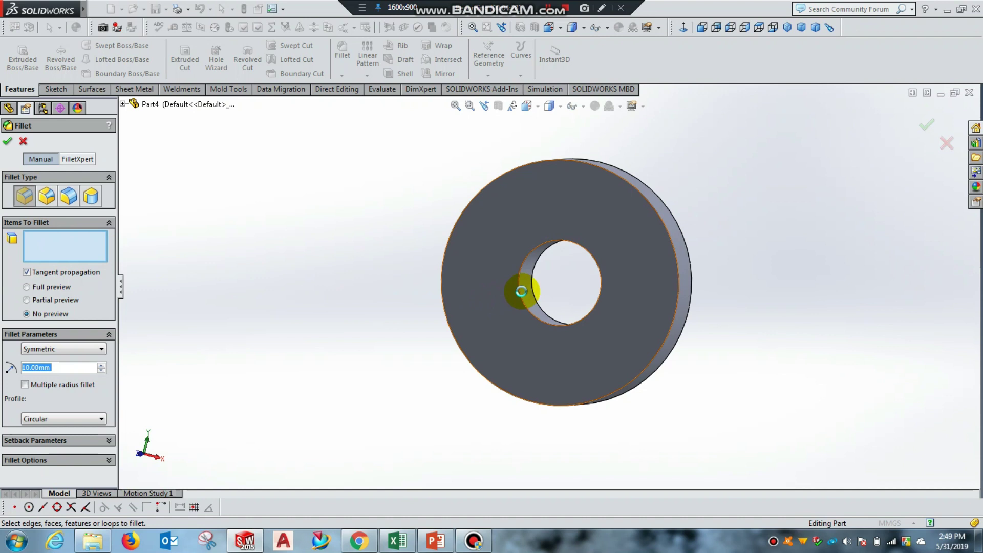
Step: Round the centre hole's front edge with a 5 mm fillet, Fillet1
scroll(517, 287, down, 2)
scroll(518, 291, down, 1)
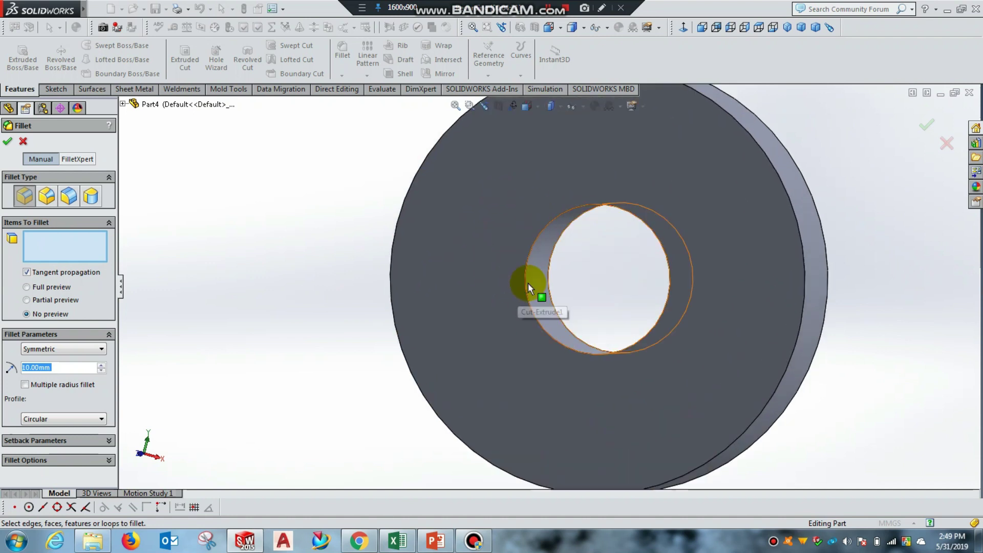
click(525, 280)
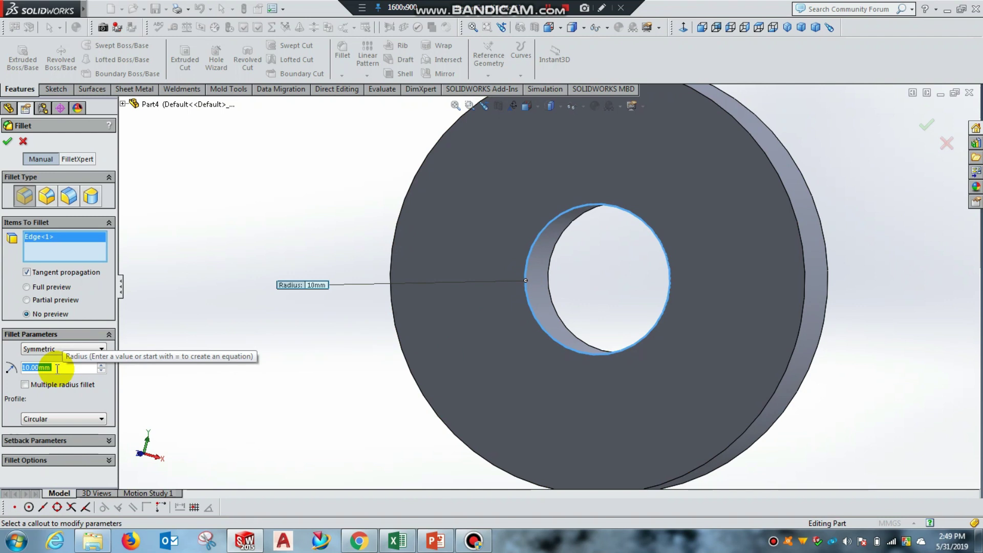
text(5)
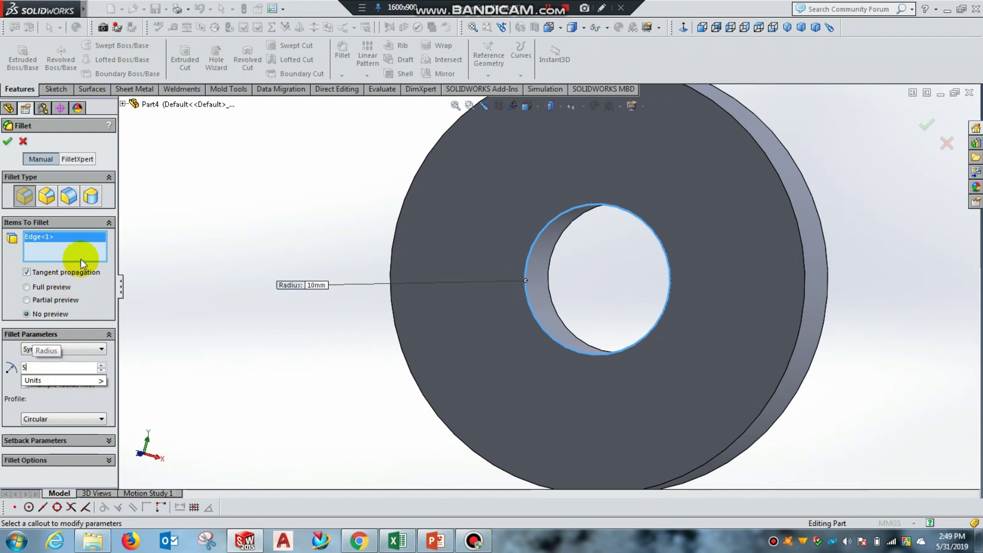
click(4, 145)
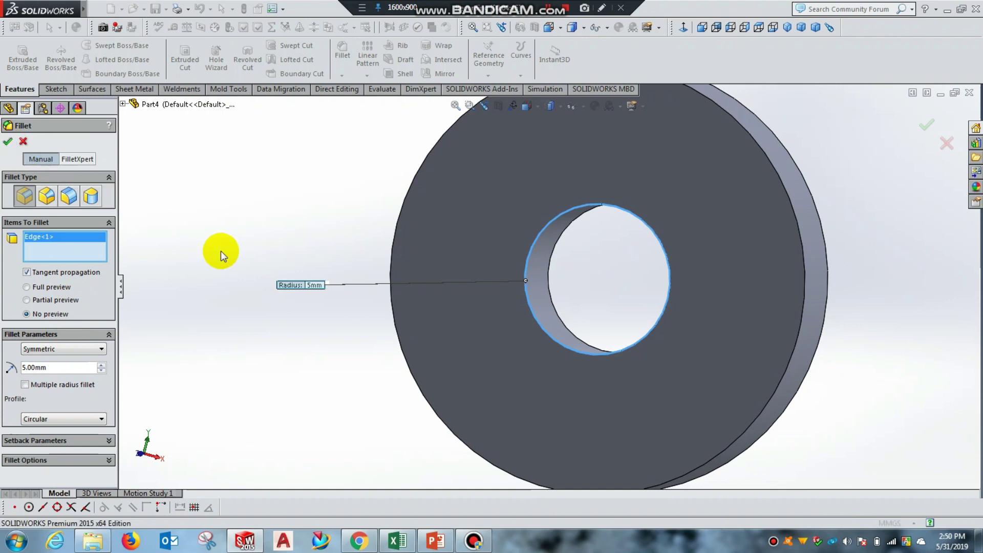
scroll(582, 331, up, 3)
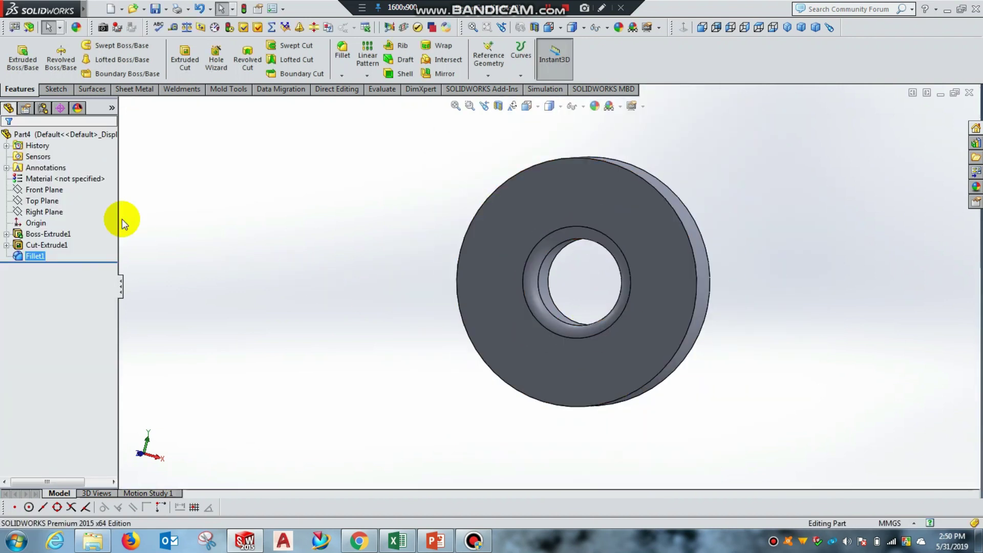
Step: Fillet the disc's front and rear outer edges and the hole's rear edge as Fillet2
click(342, 51)
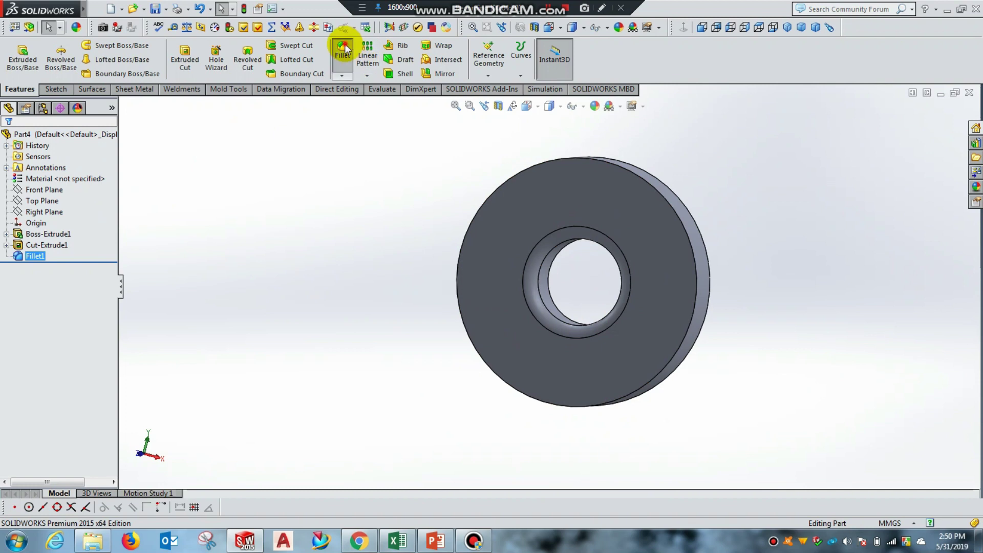
click(667, 206)
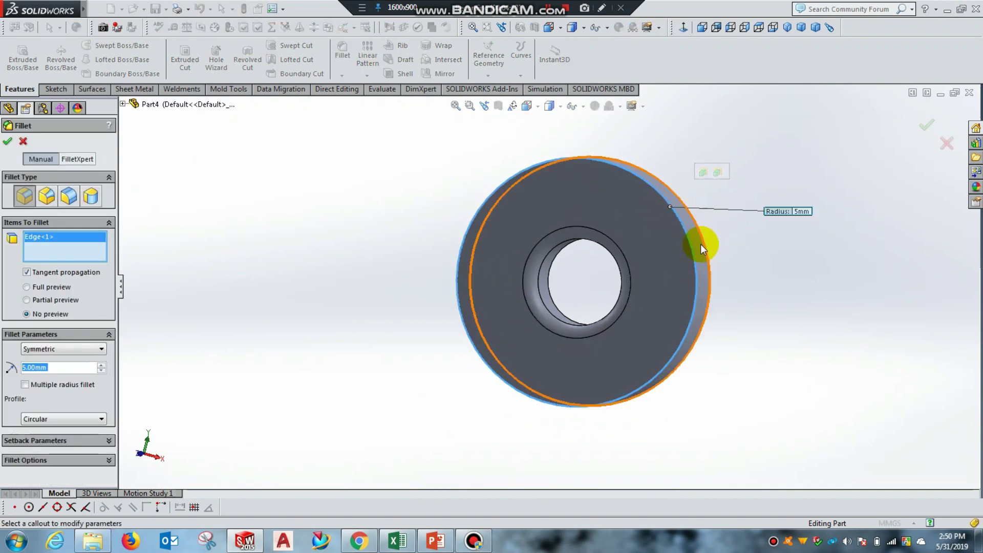
click(707, 244)
middle_drag(741, 268, 563, 256)
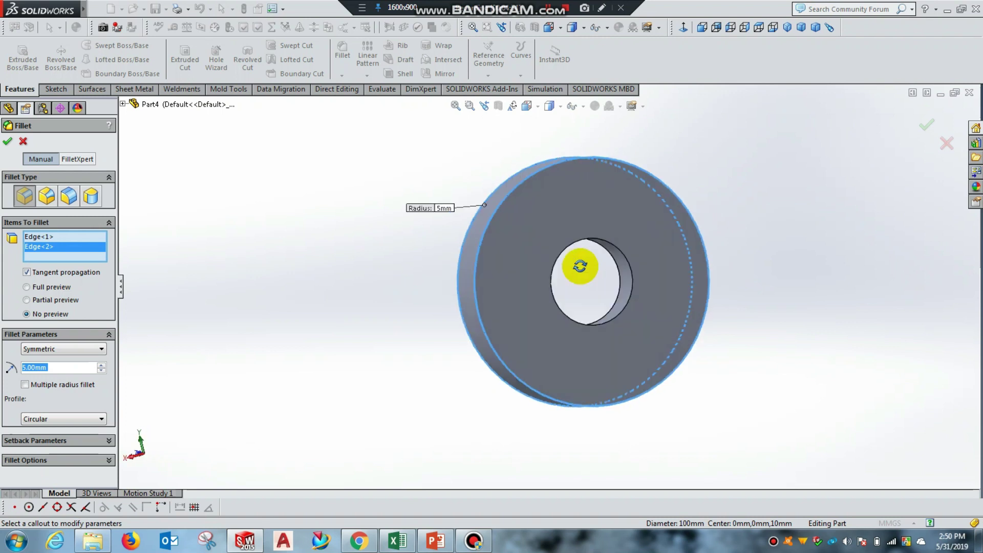
click(557, 245)
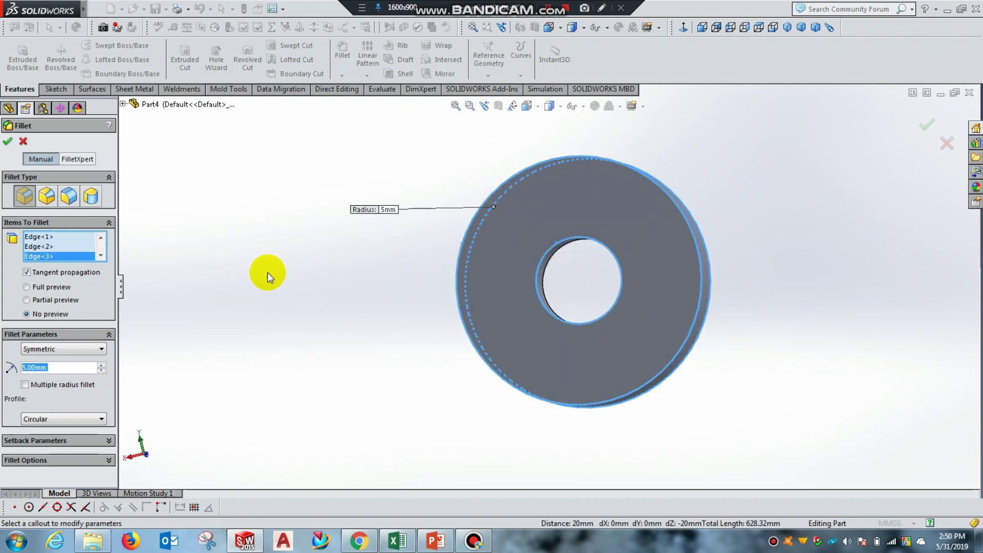
middle_drag(263, 272, 484, 283)
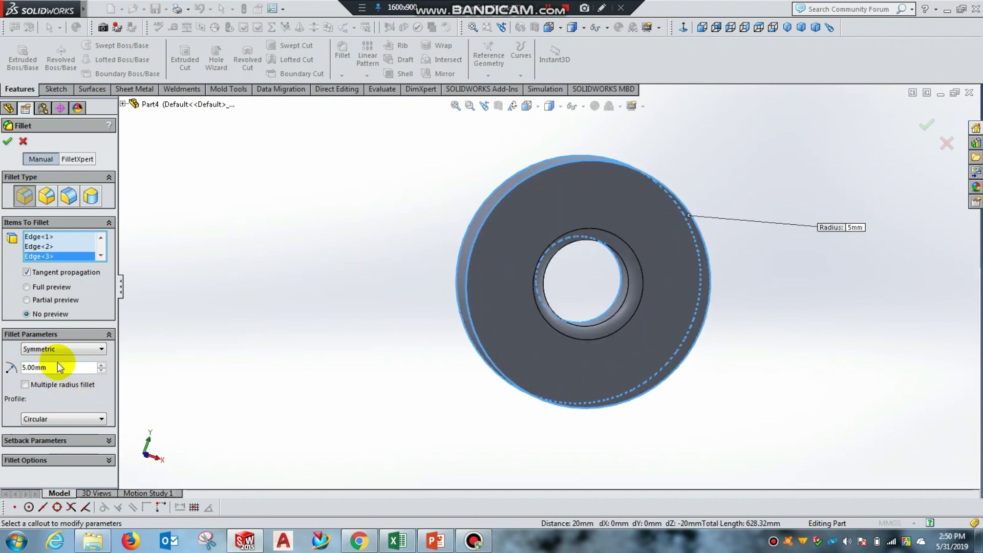
click(8, 145)
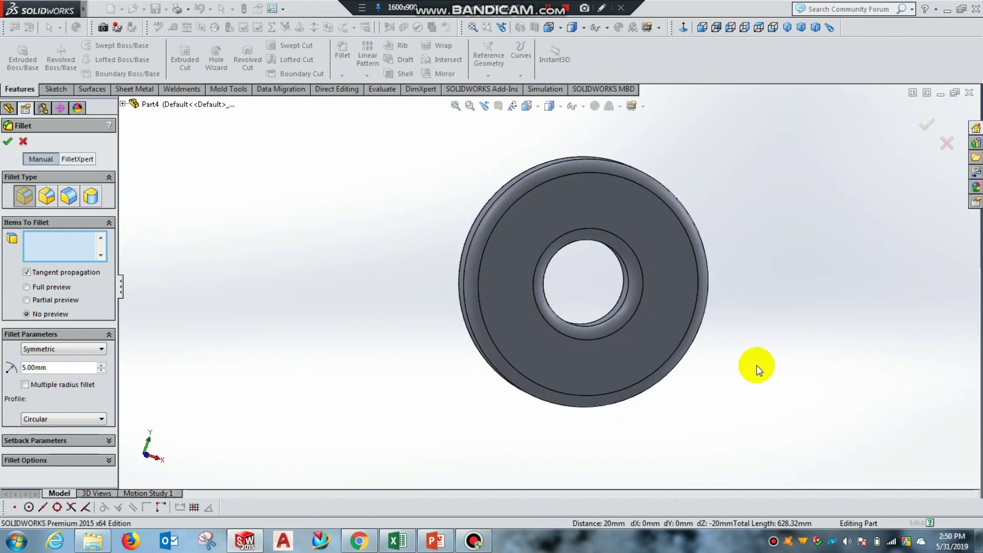
Step: Orbit to an angled view and glance at the tutorial slides before returning
mouse_move(784, 368)
middle_down()
mouse_move(726, 286)
mouse_move(724, 169)
mouse_move(803, 283)
mouse_move(763, 389)
mouse_move(710, 288)
mouse_move(748, 254)
middle_up()
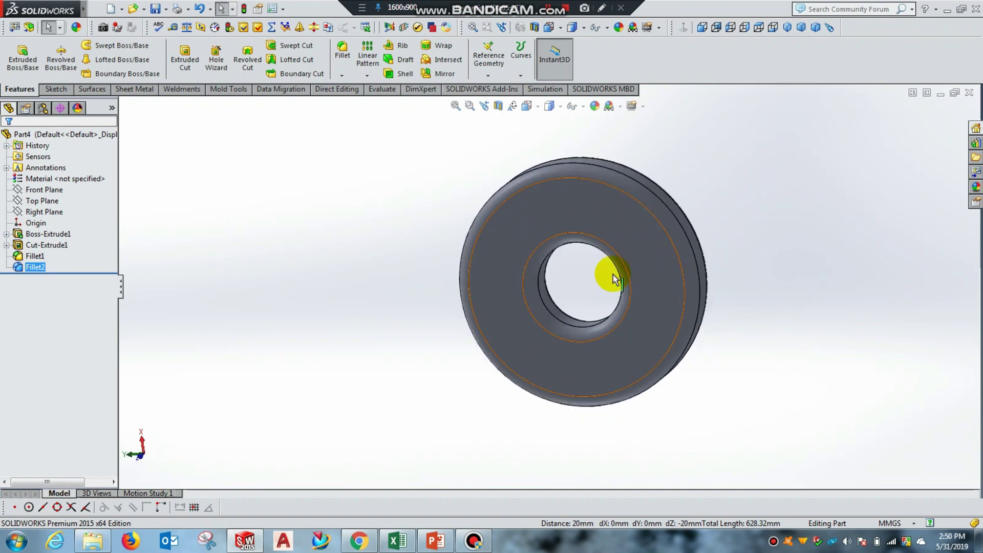
click(449, 547)
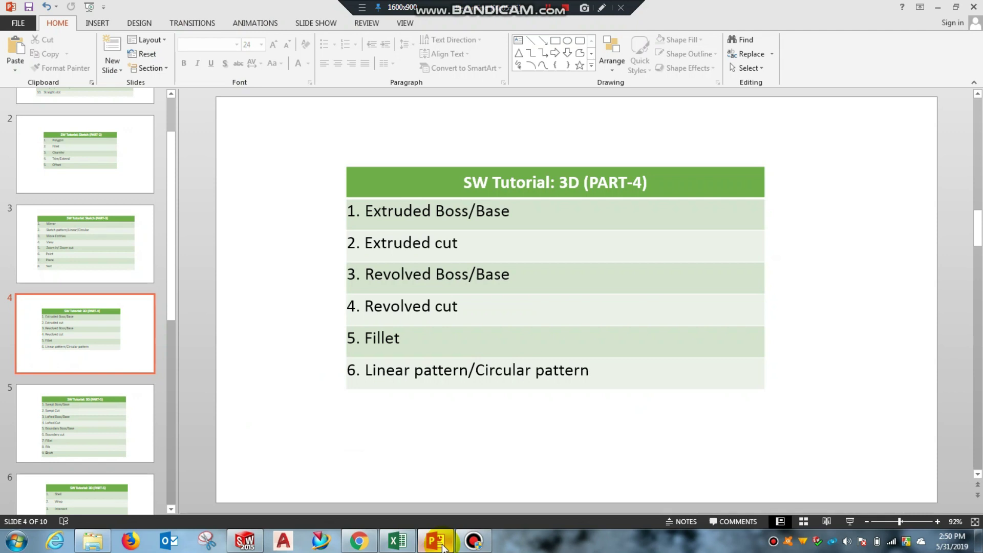
click(444, 547)
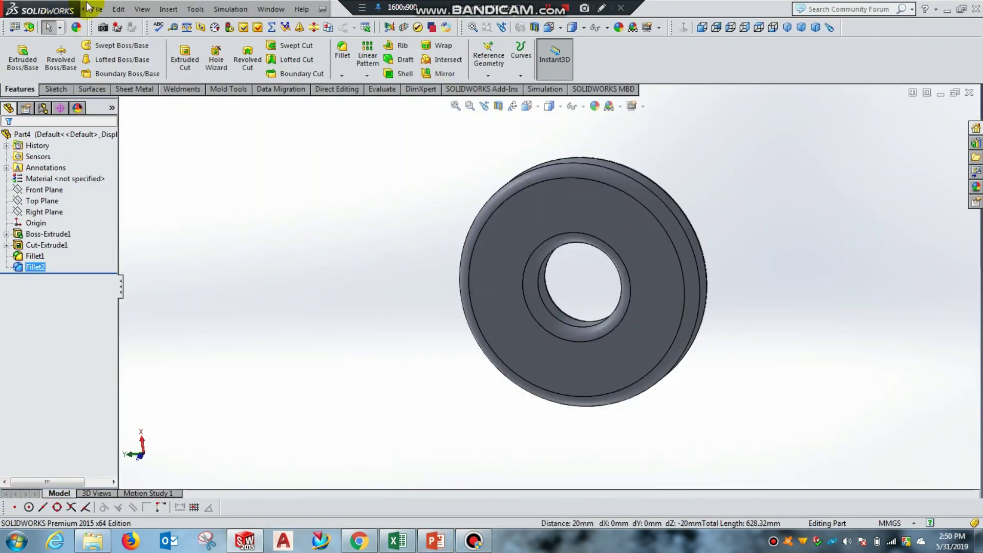
Step: Create a new part, Part5, and start a sketch on its Top Plane
click(96, 10)
click(115, 35)
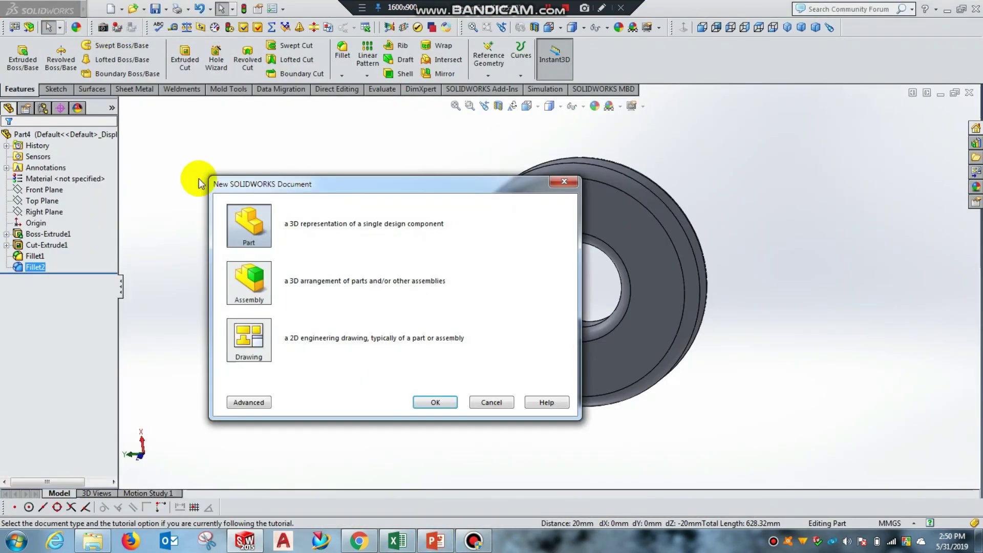
double_click(249, 230)
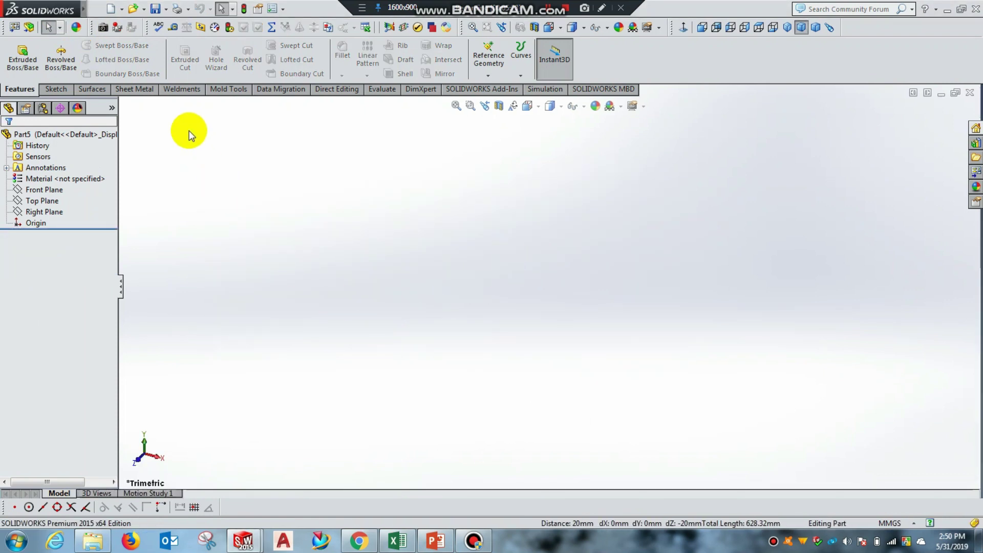
click(50, 210)
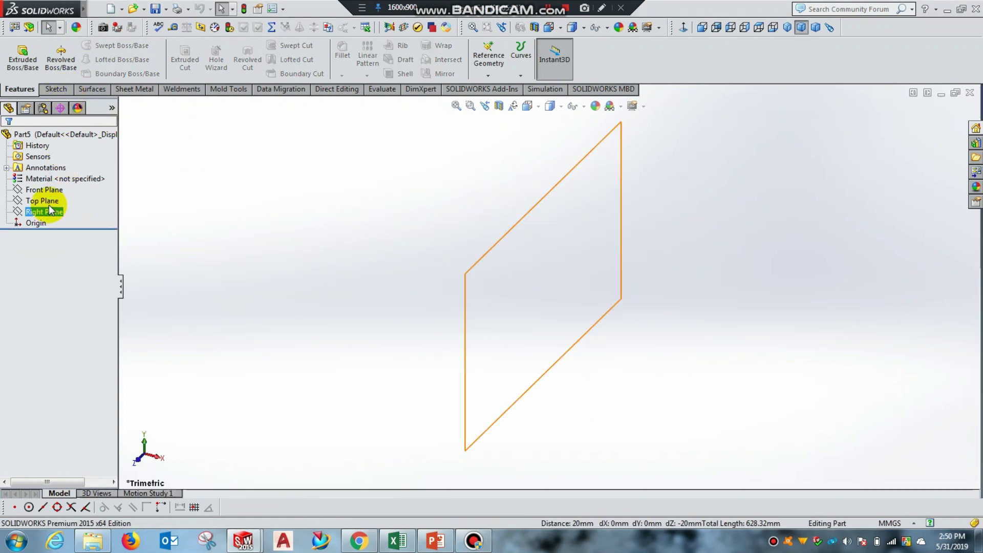
click(60, 190)
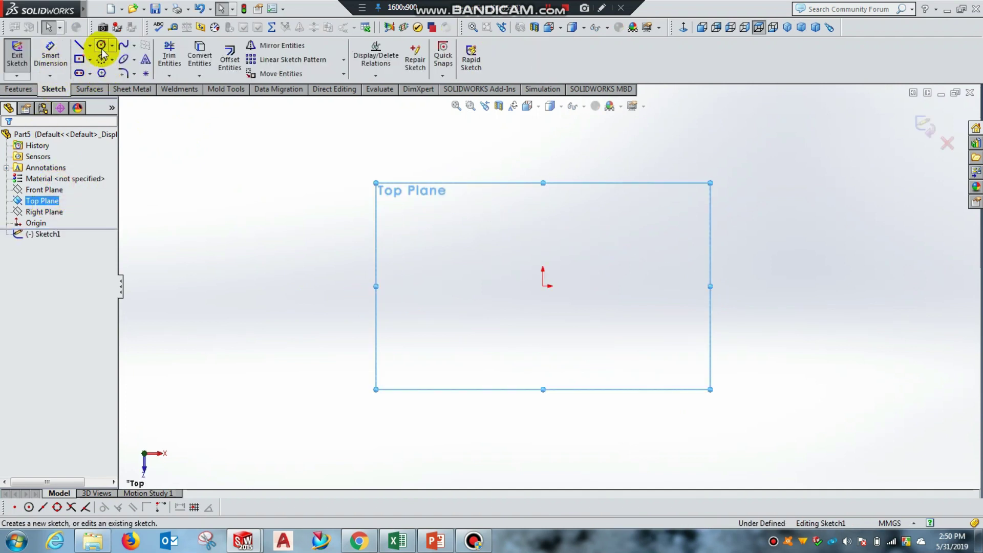
Step: Sketch a circle centred on the origin of the Top Plane sketch
click(102, 46)
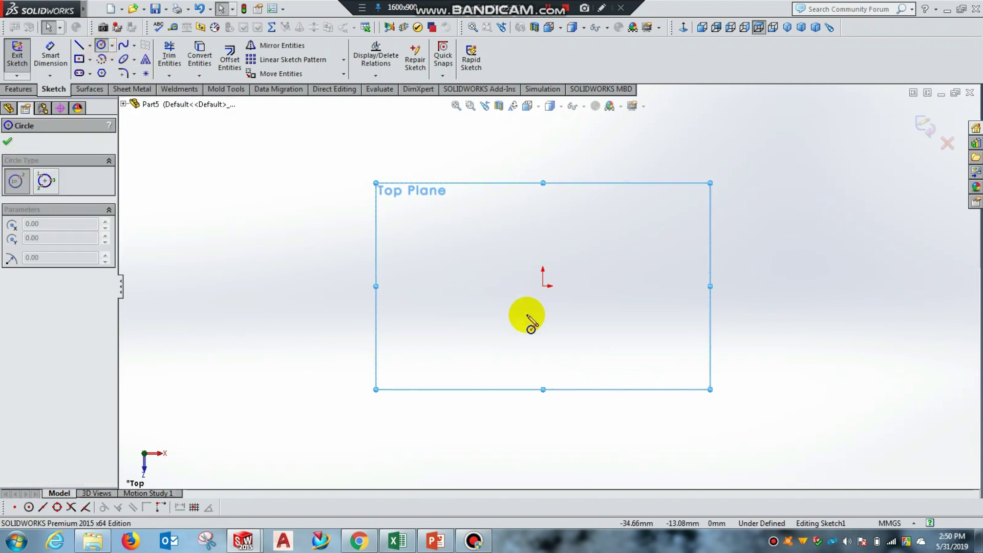
click(543, 285)
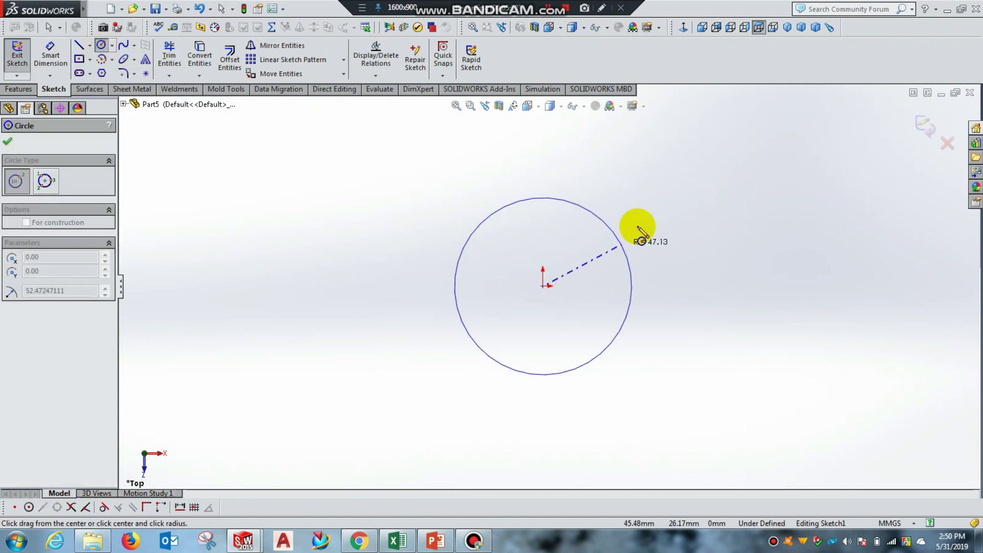
click(648, 218)
right_click(699, 256)
click(708, 247)
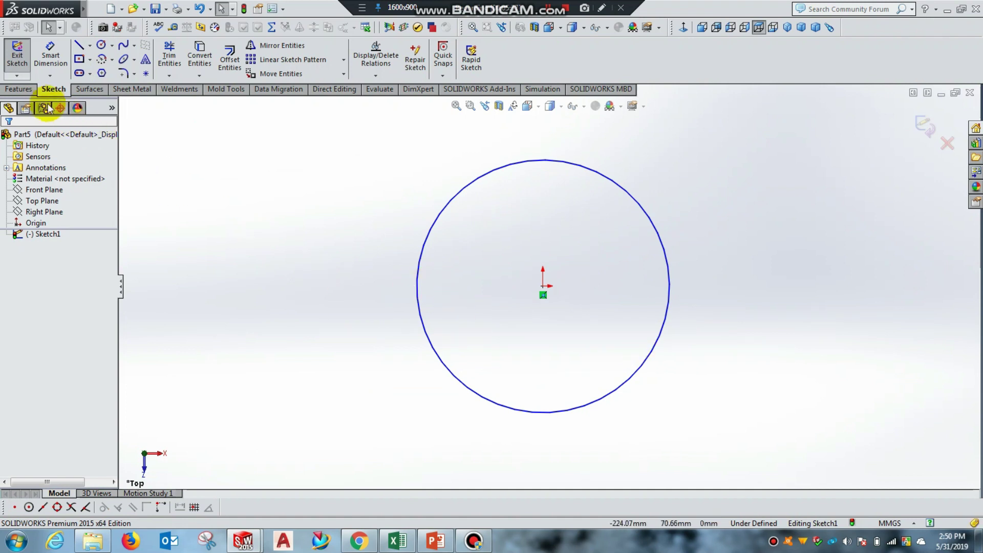
click(33, 90)
Step: Extrude the Top Plane circle 10 mm Blind into a solid disc
click(22, 58)
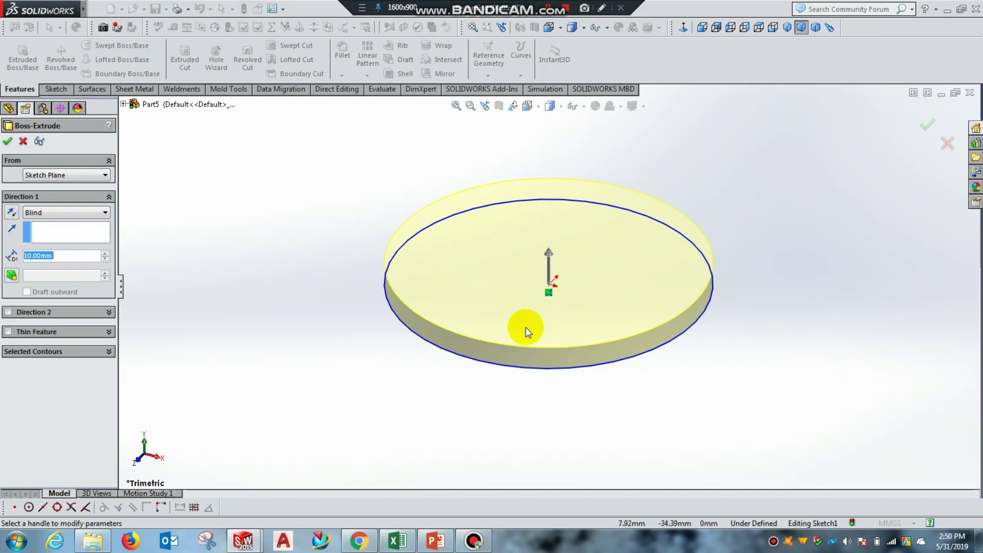
click(7, 144)
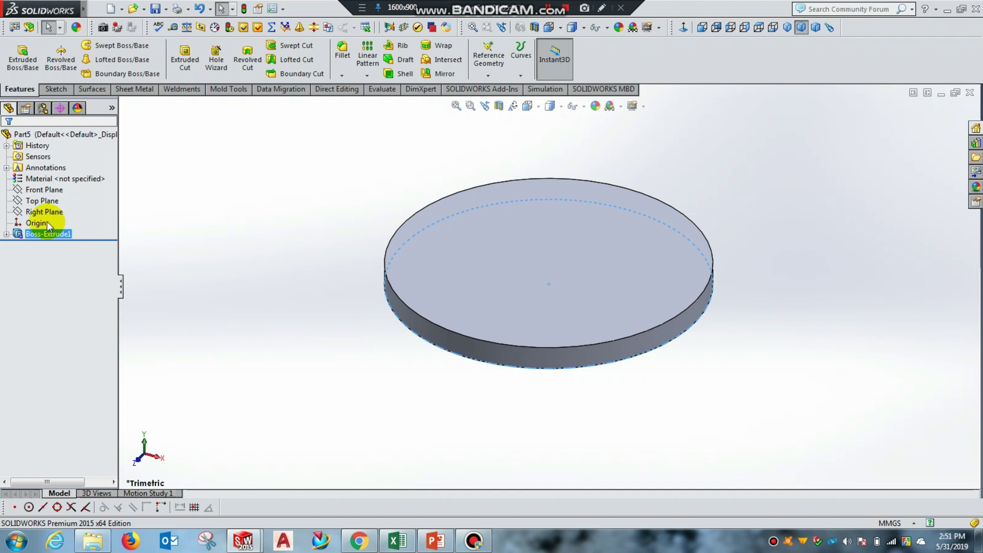
Step: Start a new sketch on the Right Plane, viewed Normal To
click(46, 205)
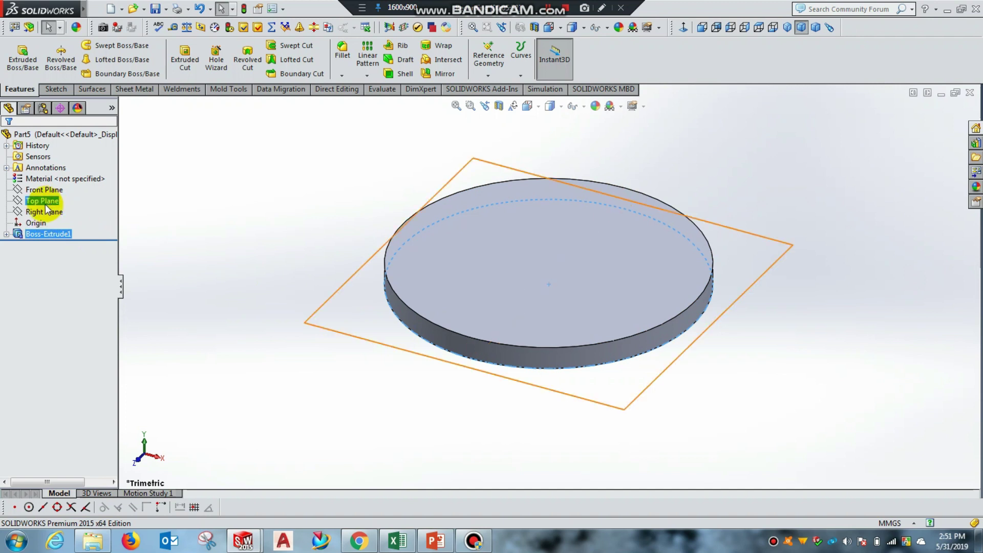
click(44, 212)
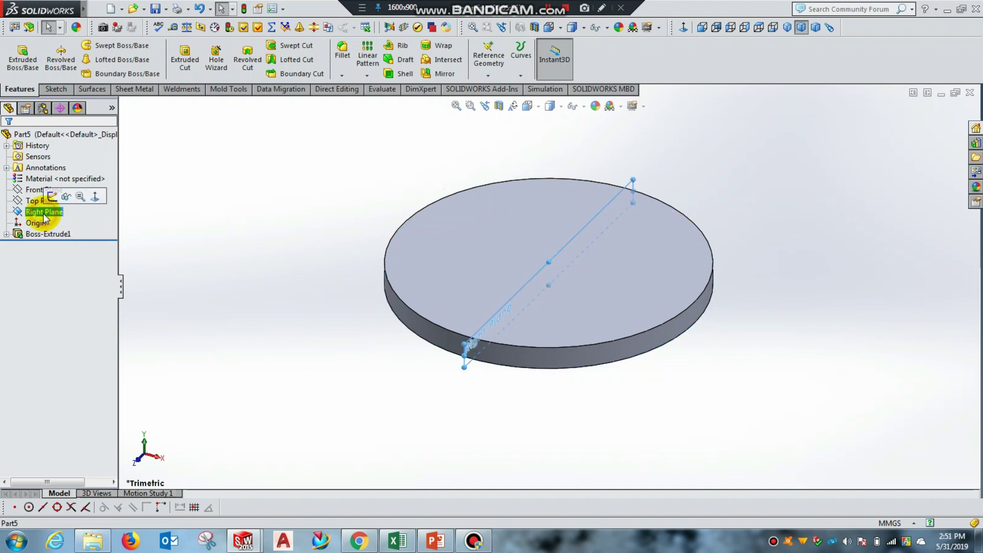
click(53, 197)
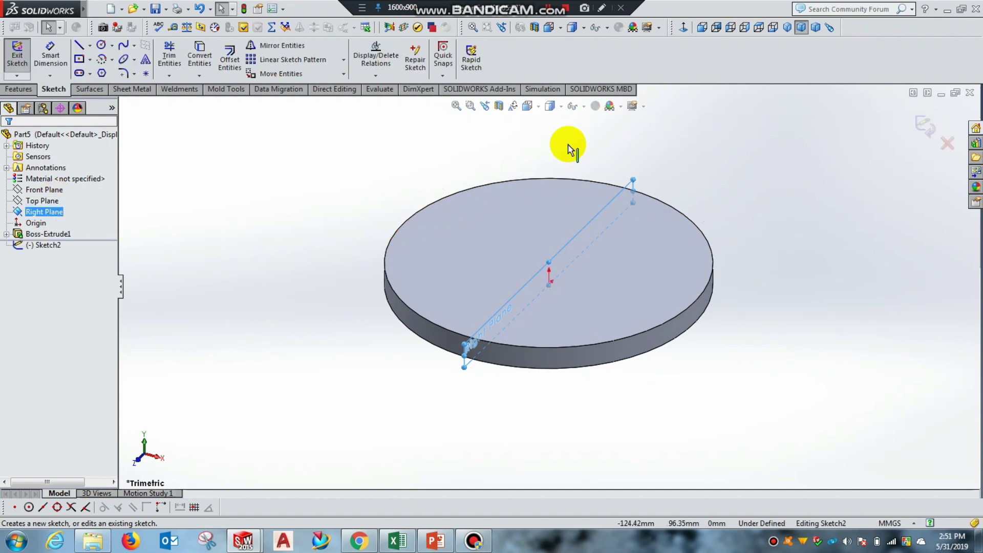
click(683, 32)
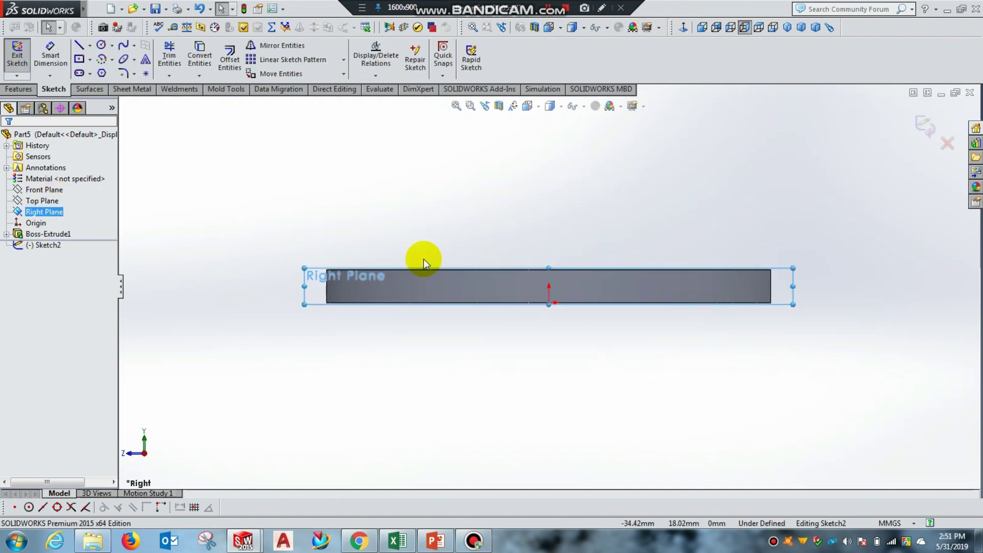
scroll(299, 304, down, 2)
scroll(302, 299, down, 3)
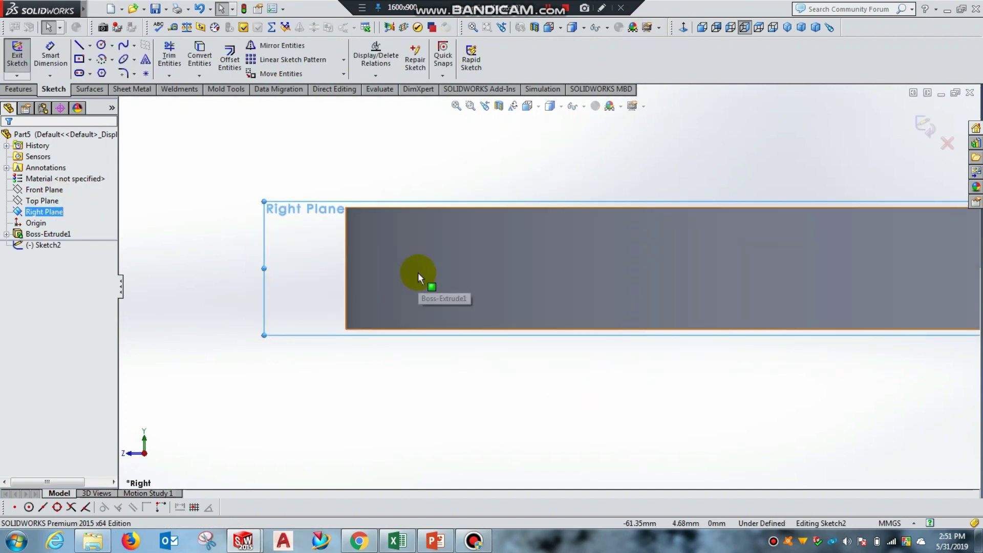
scroll(391, 284, up, 2)
scroll(266, 314, up, 2)
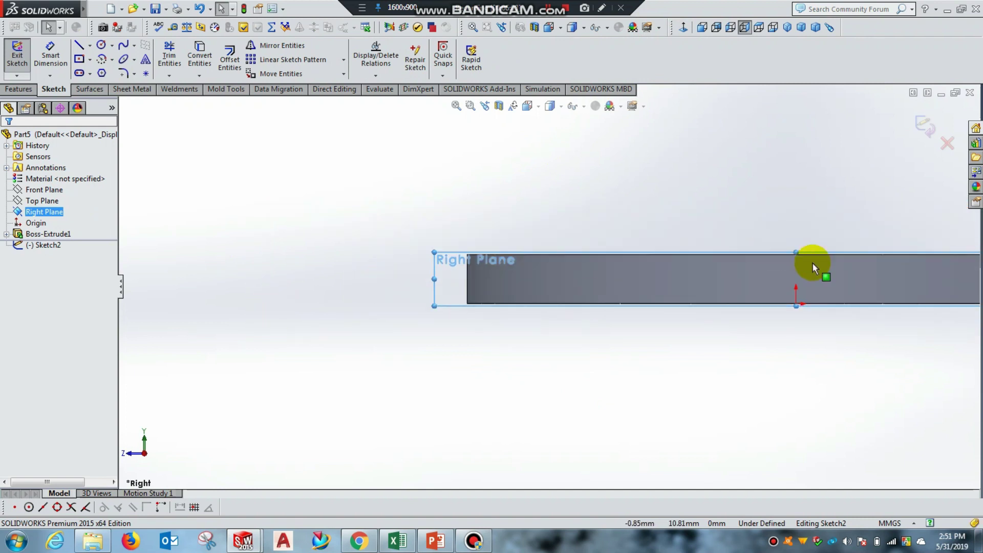
scroll(916, 323, down, 2)
scroll(210, 219, down, 2)
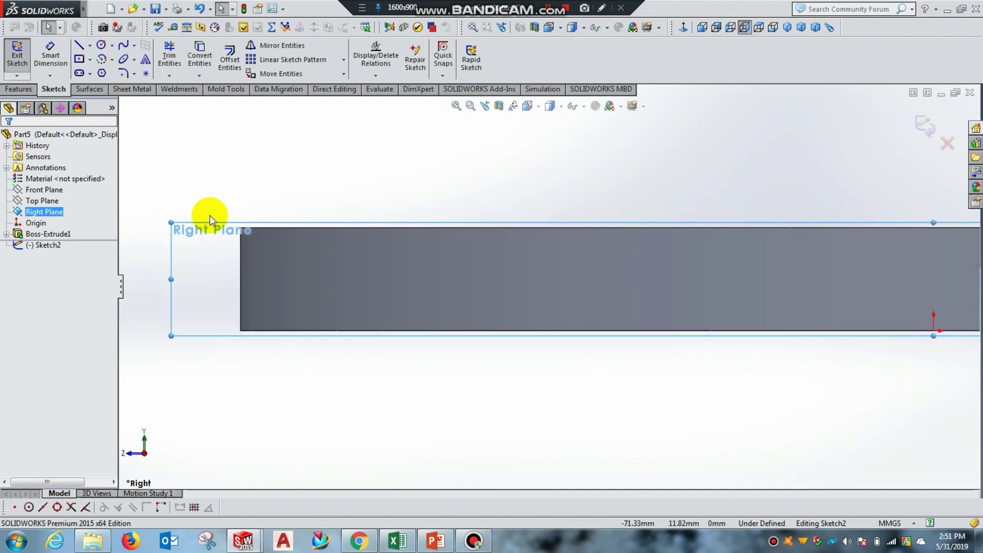
Step: Draw a corner rectangle, then delete it as misplaced
click(80, 60)
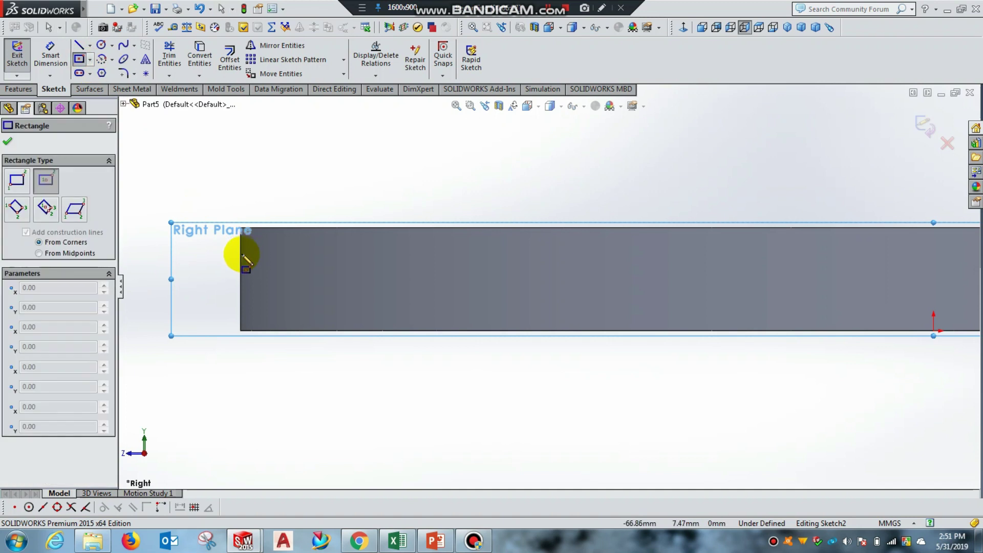
click(241, 256)
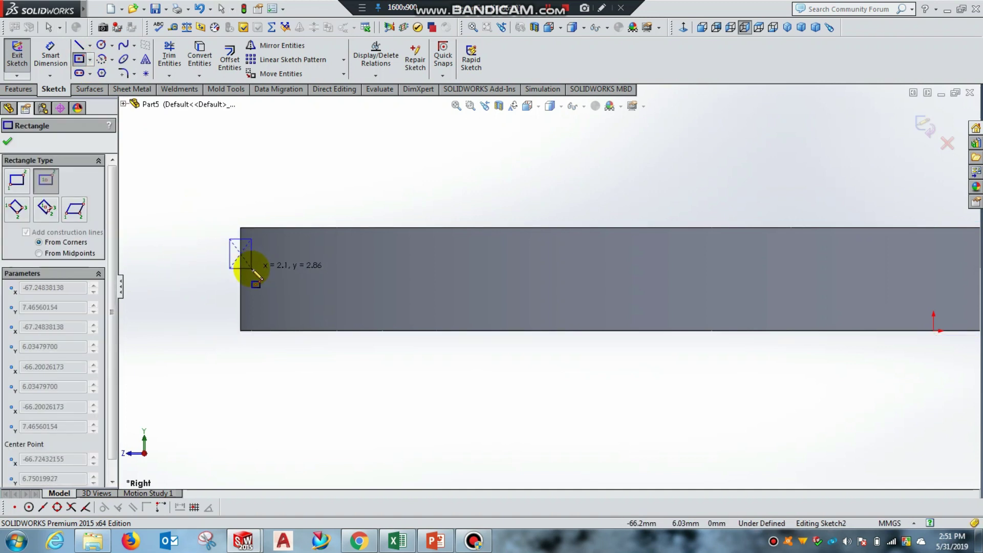
click(255, 268)
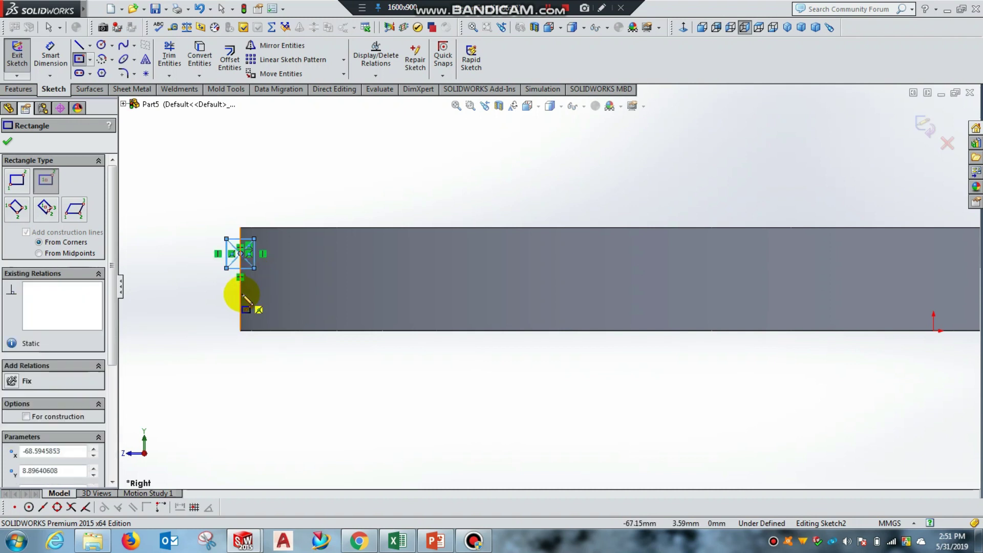
right_click(236, 210)
click(255, 221)
key(Delete)
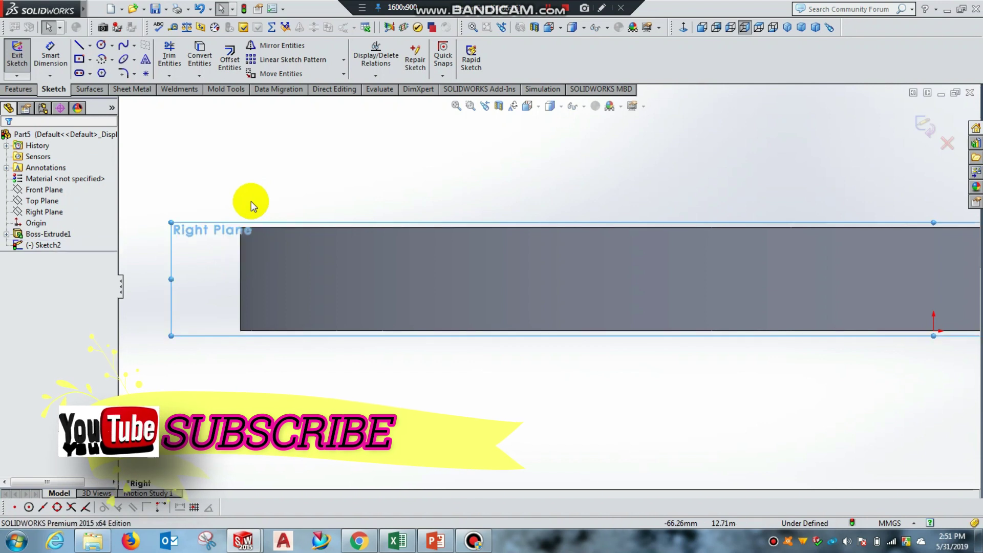
Step: Draw a centre rectangle straddling the disc's left edge and exit Sketch2
click(79, 58)
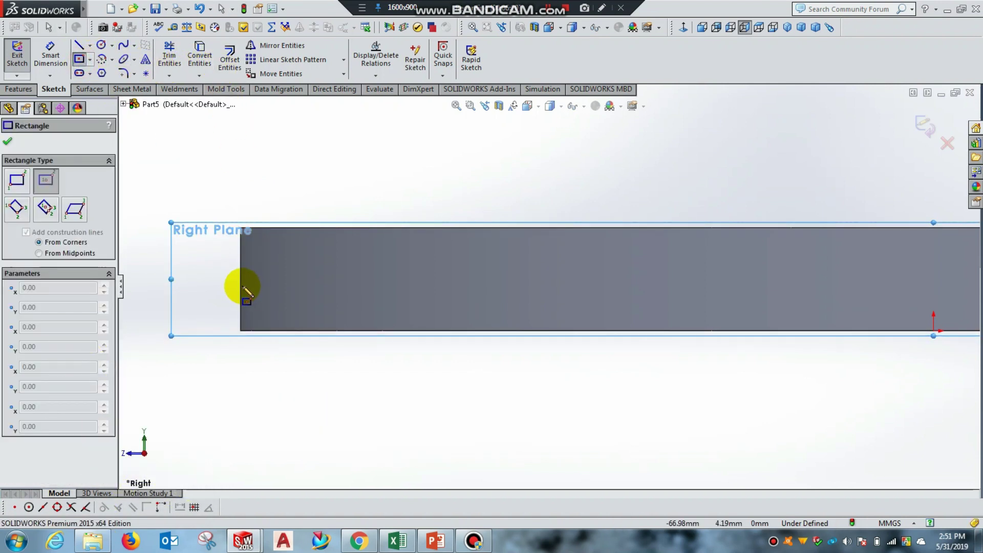
click(240, 279)
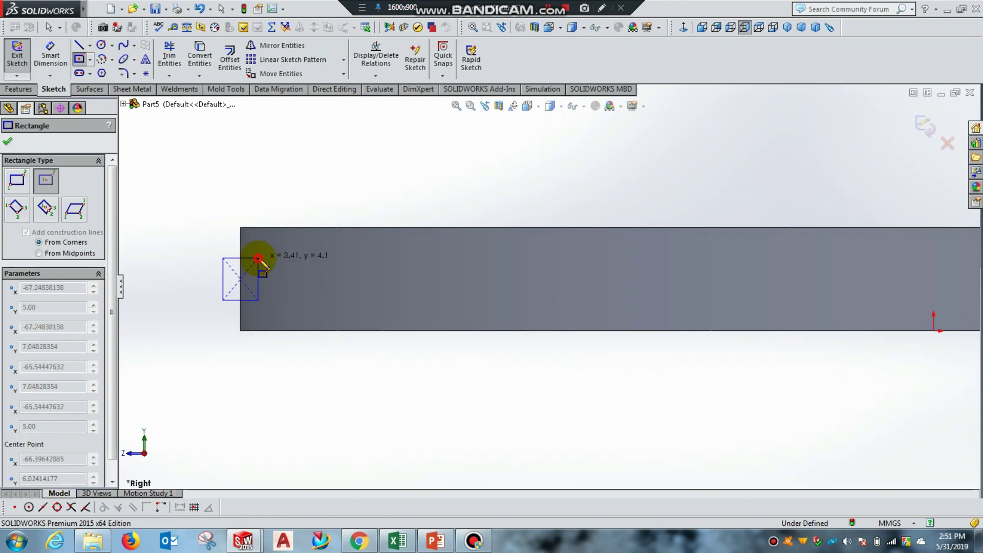
click(258, 258)
right_click(280, 197)
click(307, 208)
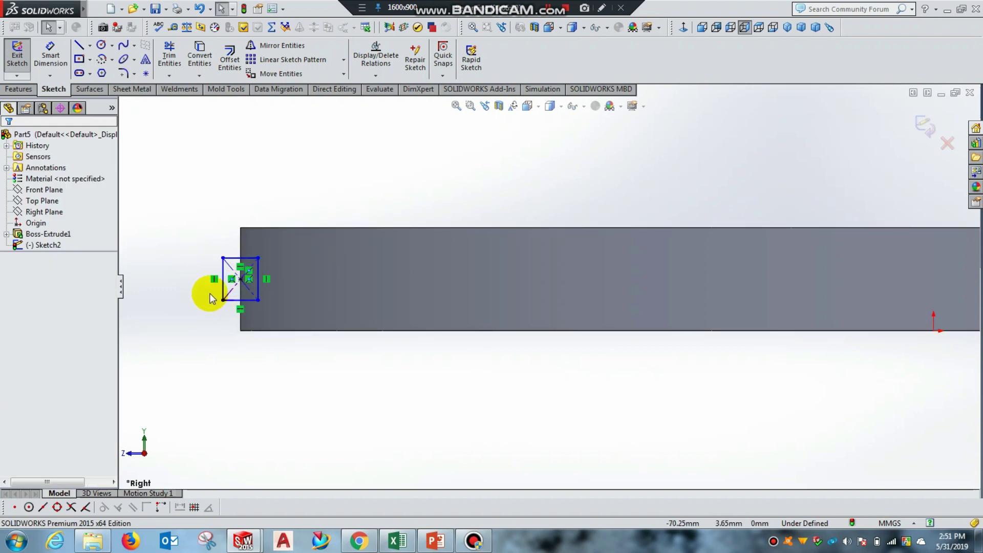
click(17, 56)
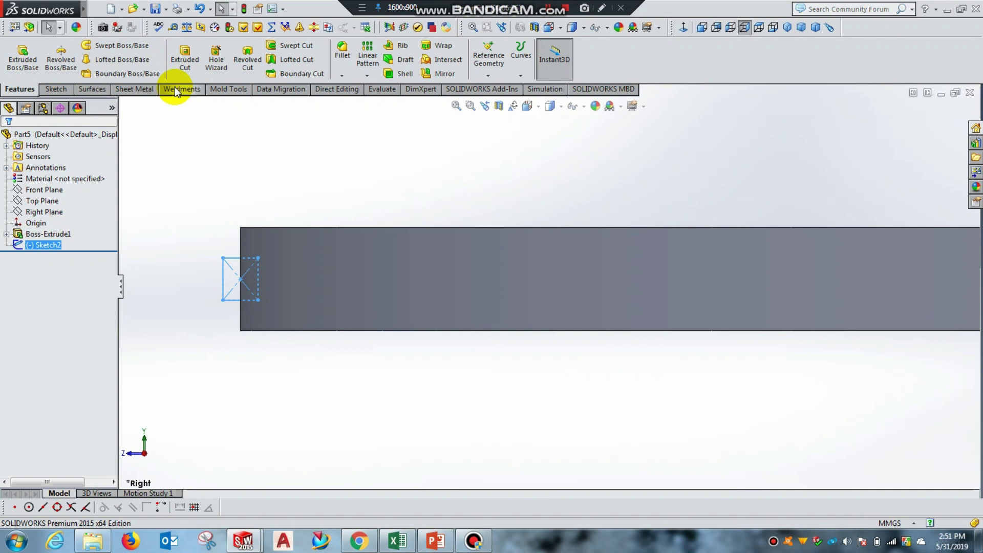
Step: Start a Revolve on the rectangle sketch, then cancel it
click(58, 56)
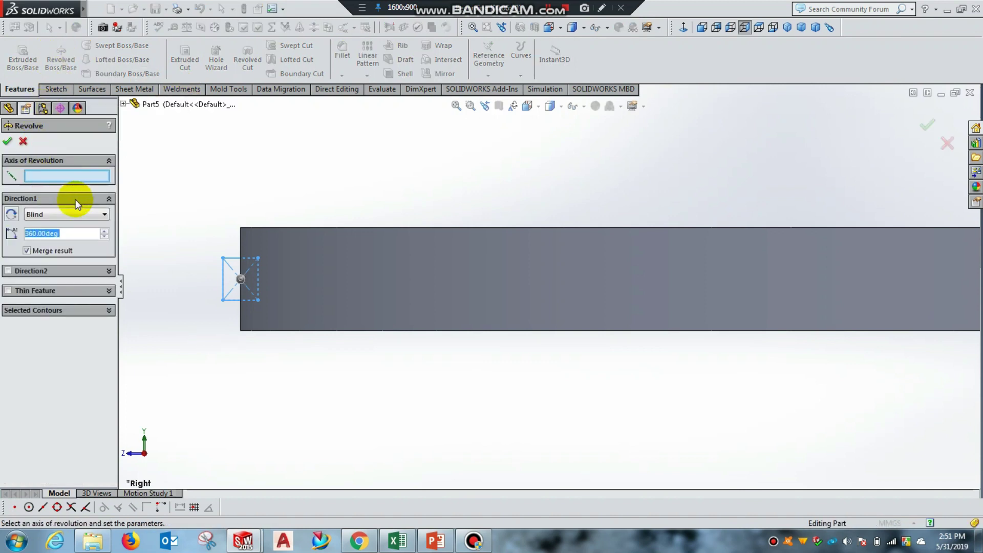
click(23, 141)
scroll(219, 376, up, 3)
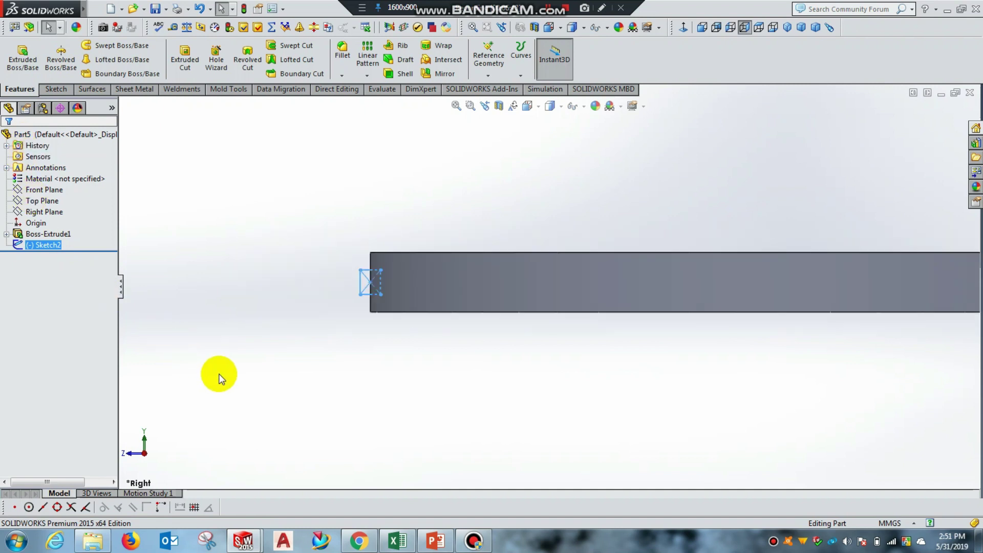
scroll(542, 397, up, 2)
scroll(764, 351, down, 2)
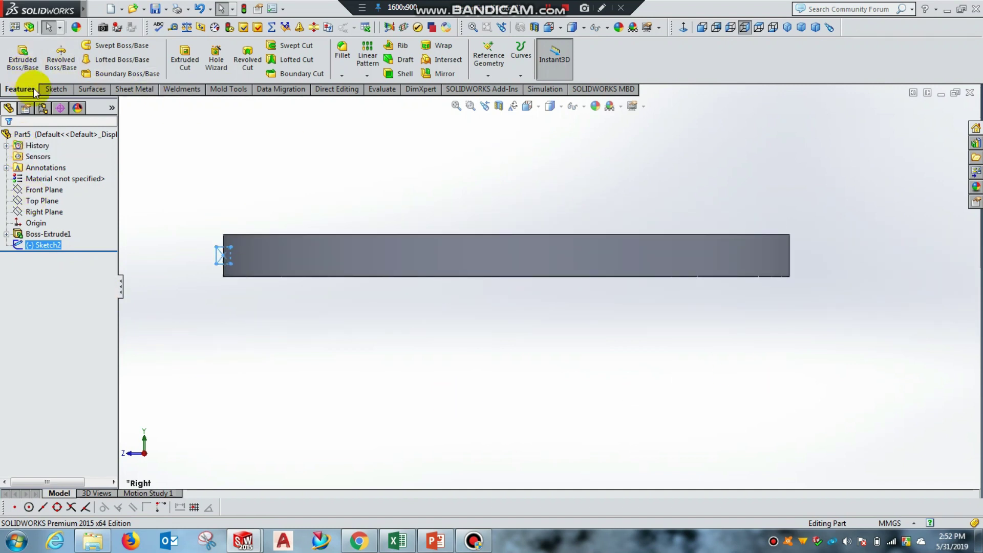
Step: Add a vertical centerline rising from the bar's bottom midpoint to Sketch2 and close it
click(53, 89)
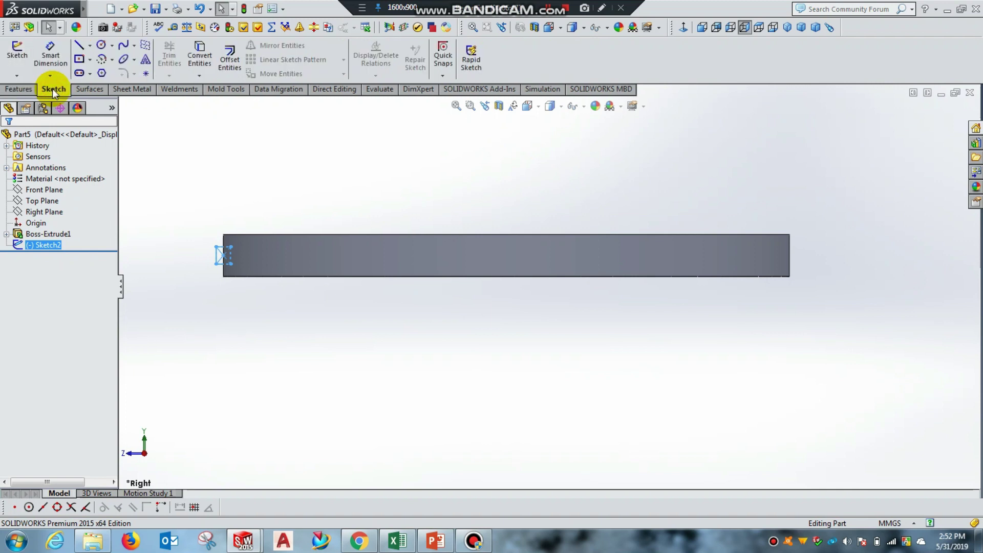
click(89, 45)
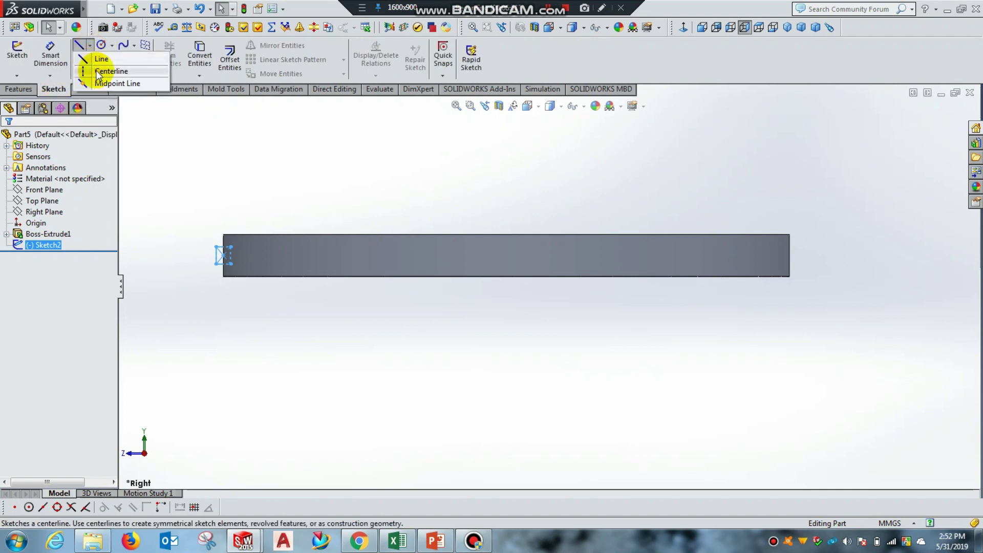
click(97, 73)
click(224, 263)
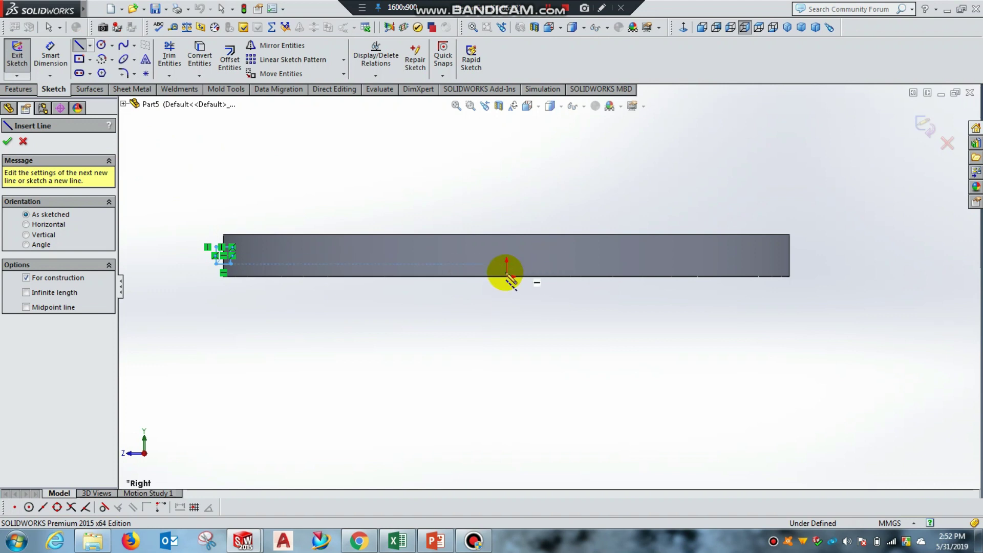
click(507, 276)
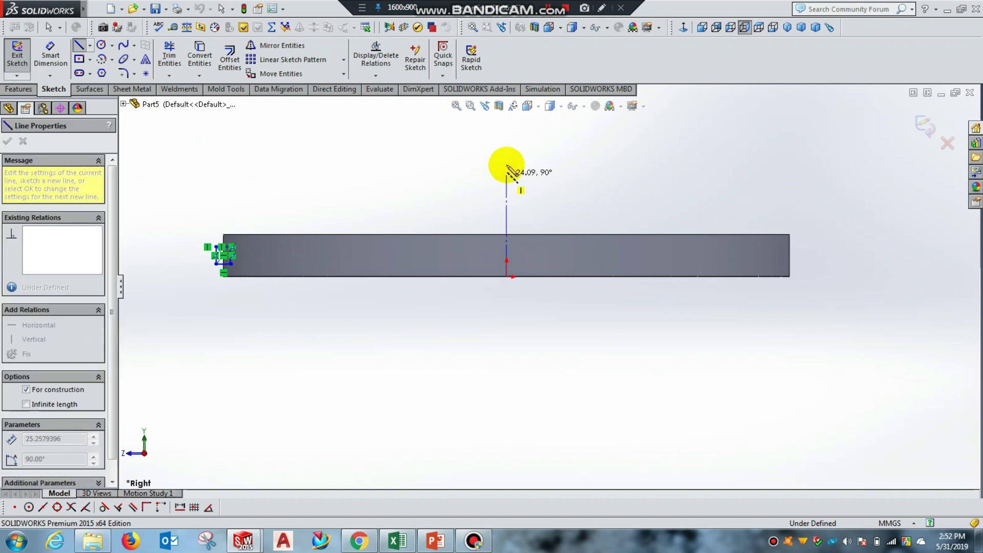
click(505, 134)
right_click(531, 146)
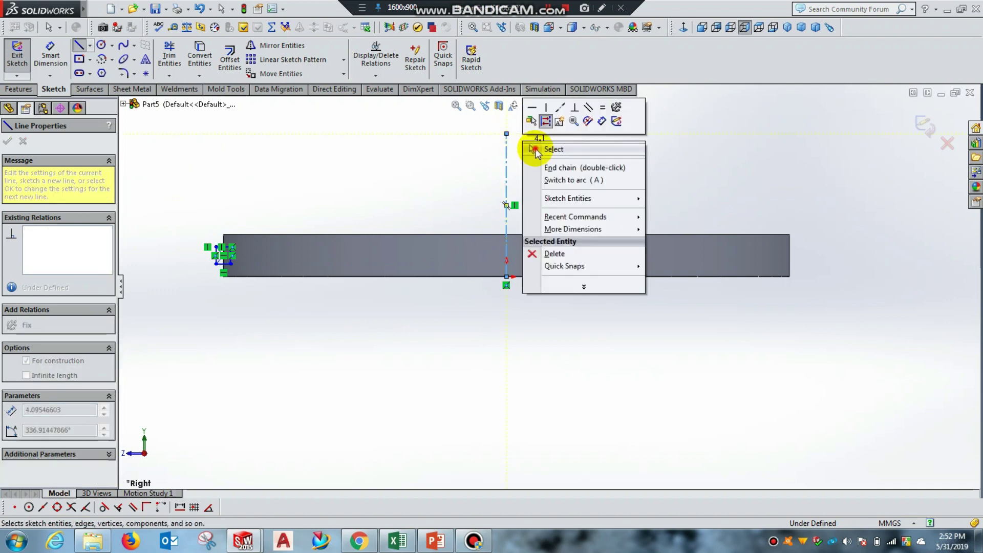
click(536, 150)
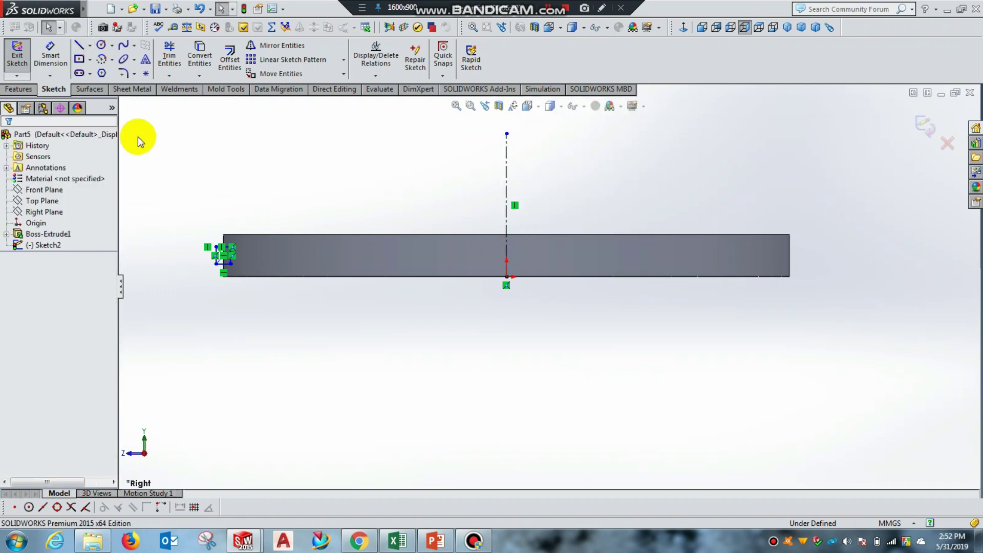
click(18, 63)
click(20, 89)
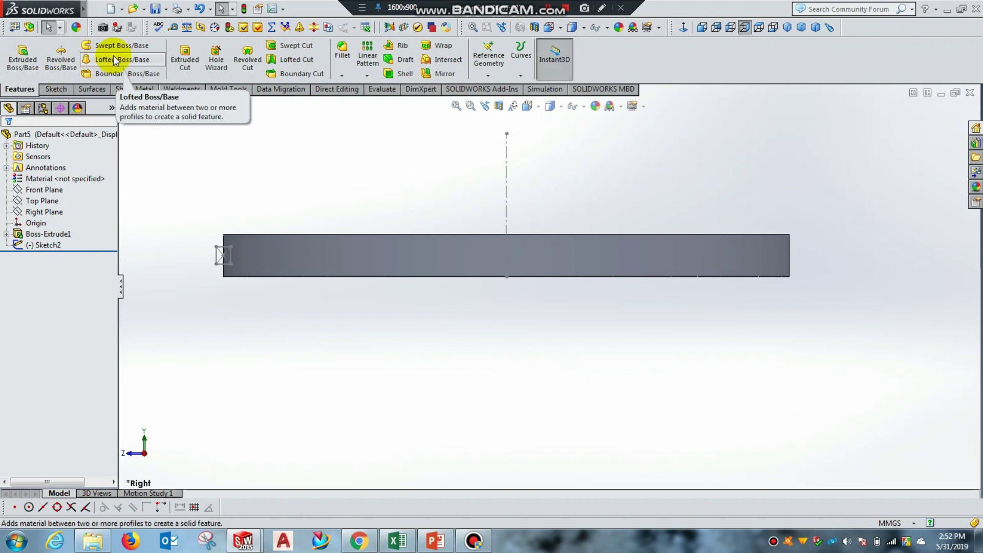
click(60, 66)
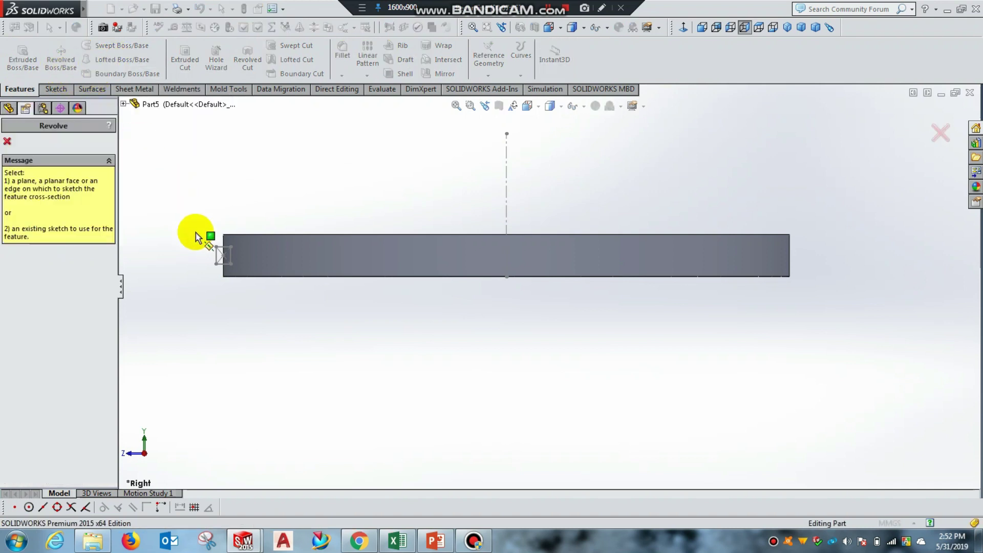
click(123, 105)
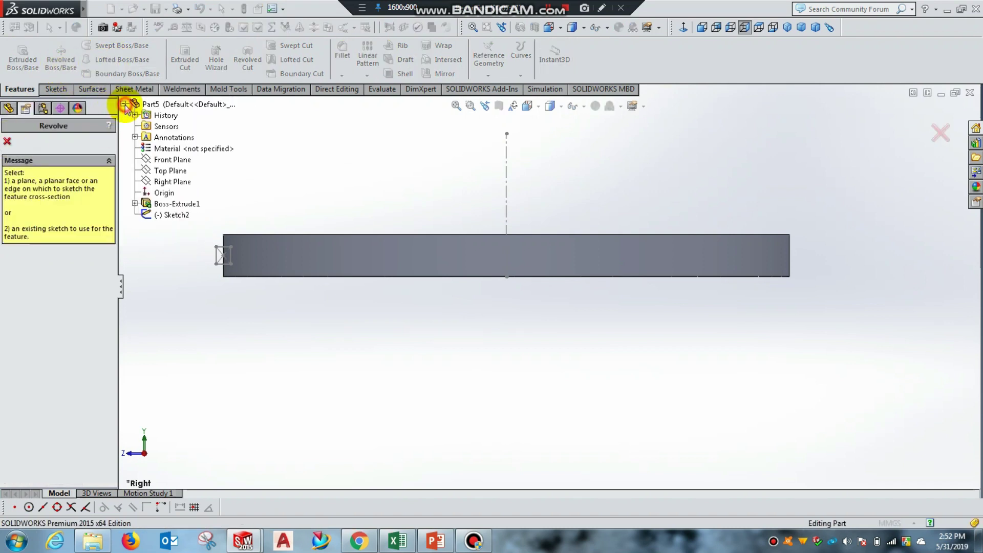
click(172, 216)
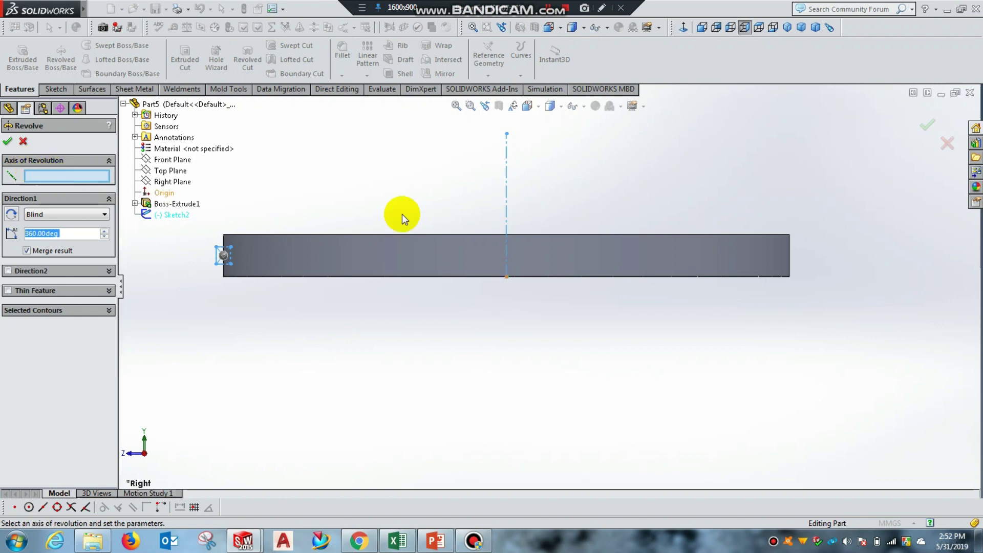
click(506, 213)
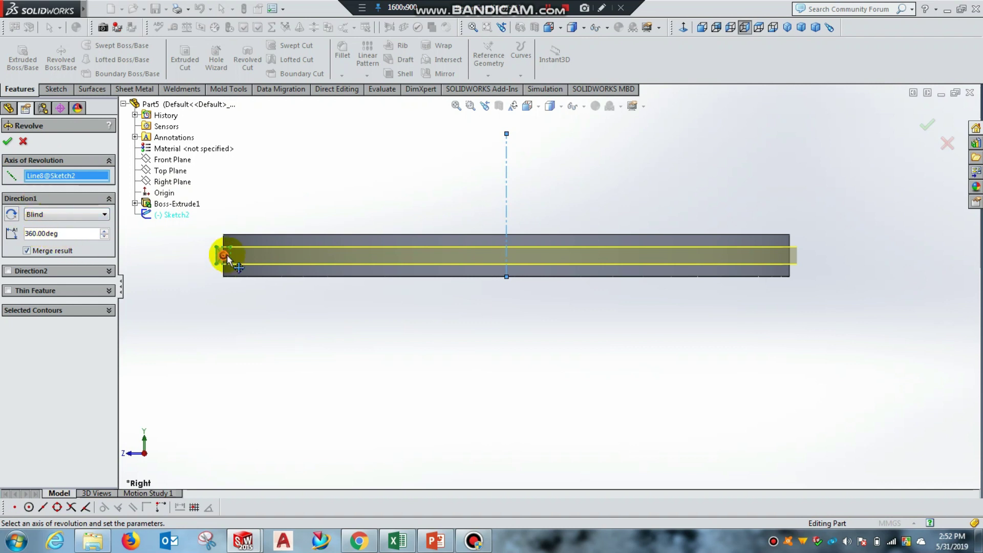
mouse_move(271, 314)
middle_down()
mouse_move(307, 384)
mouse_move(300, 408)
mouse_move(287, 413)
mouse_move(304, 324)
mouse_move(324, 299)
mouse_move(316, 386)
middle_up()
click(7, 143)
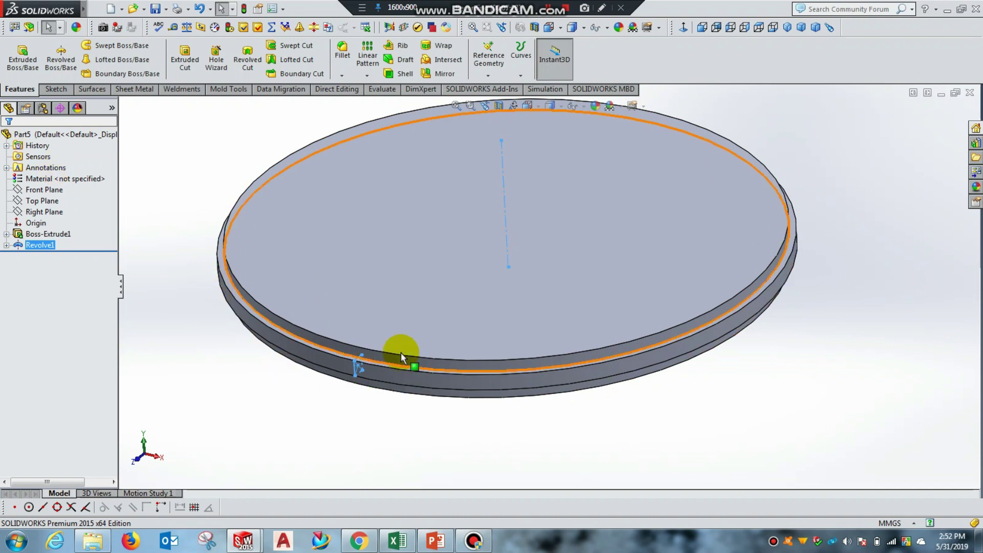
mouse_move(432, 391)
middle_down()
mouse_move(425, 454)
mouse_move(417, 364)
mouse_move(427, 371)
middle_up()
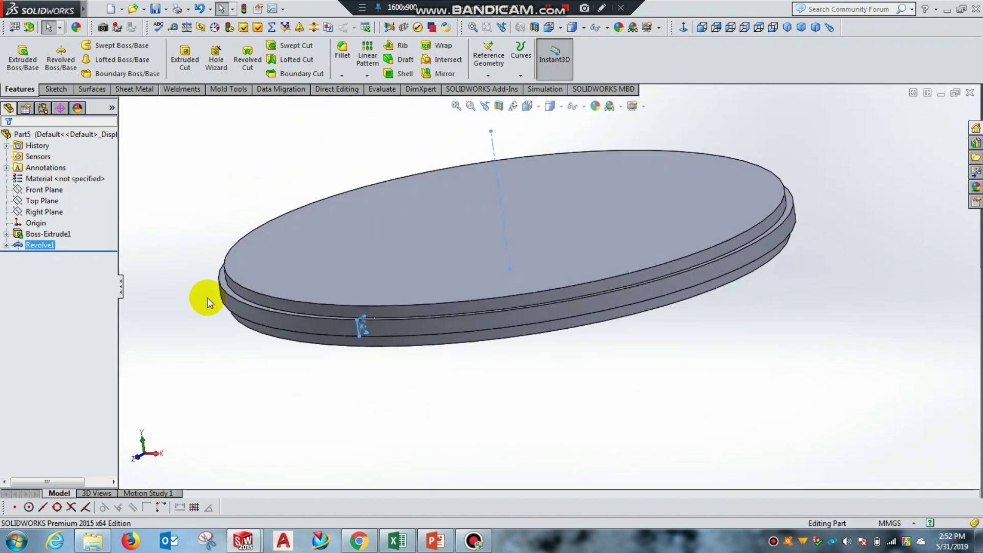
key(ctrl+z)
key(ctrl+4)
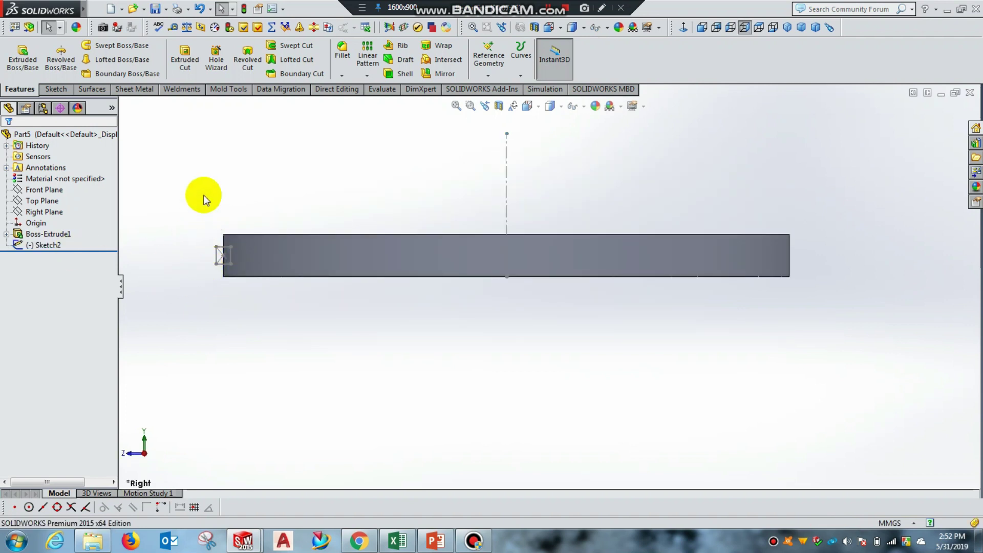
Step: Create a Revolved Cut of Sketch2 around the vertical centerline
click(250, 53)
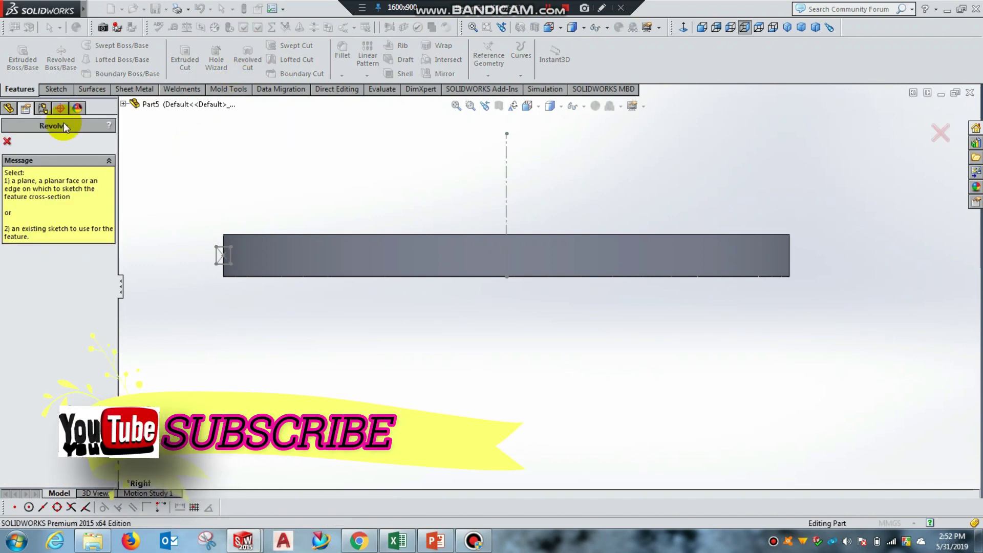
click(123, 104)
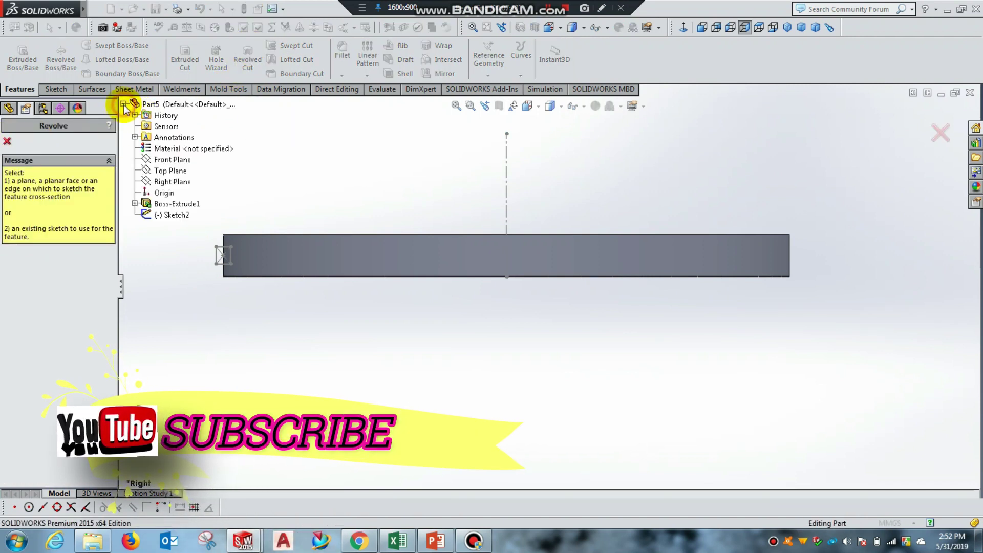
click(169, 217)
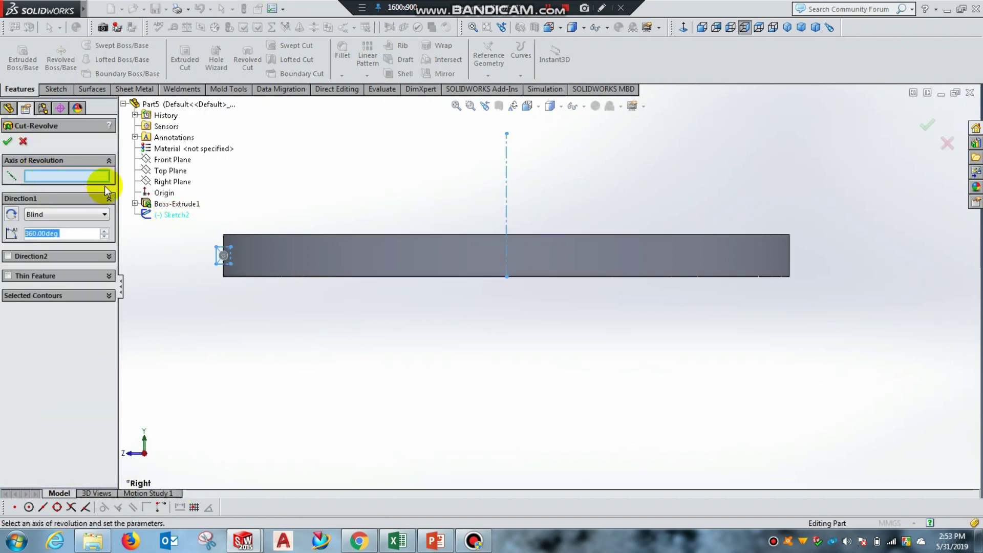
click(506, 187)
middle_drag(402, 292, 399, 388)
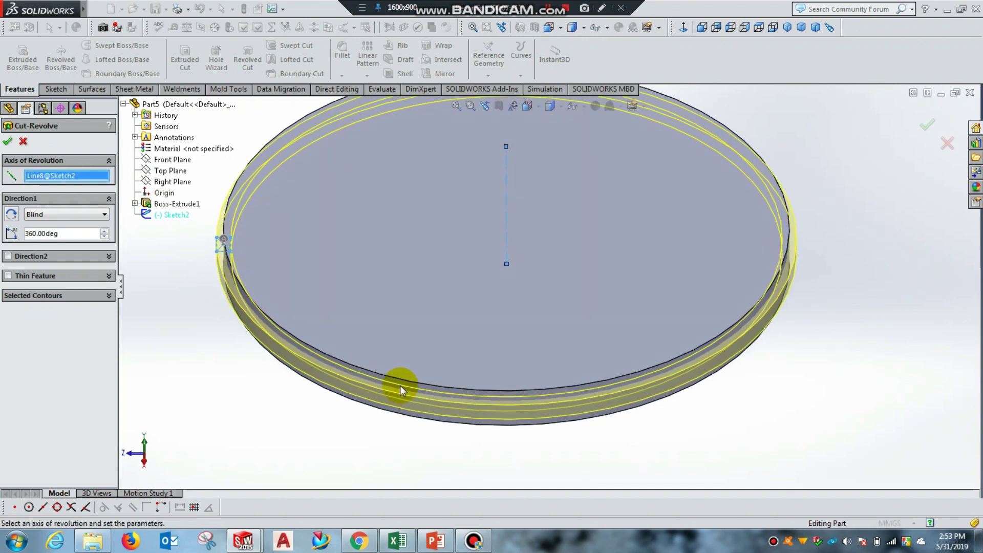
click(9, 141)
Step: Orbit the grooved disc and briefly check the tutorial slides
mouse_move(215, 325)
middle_down()
mouse_move(213, 219)
mouse_move(211, 275)
mouse_move(281, 205)
mouse_move(250, 195)
mouse_move(211, 268)
mouse_move(281, 301)
mouse_move(373, 254)
mouse_move(235, 244)
mouse_move(221, 254)
middle_up()
click(434, 543)
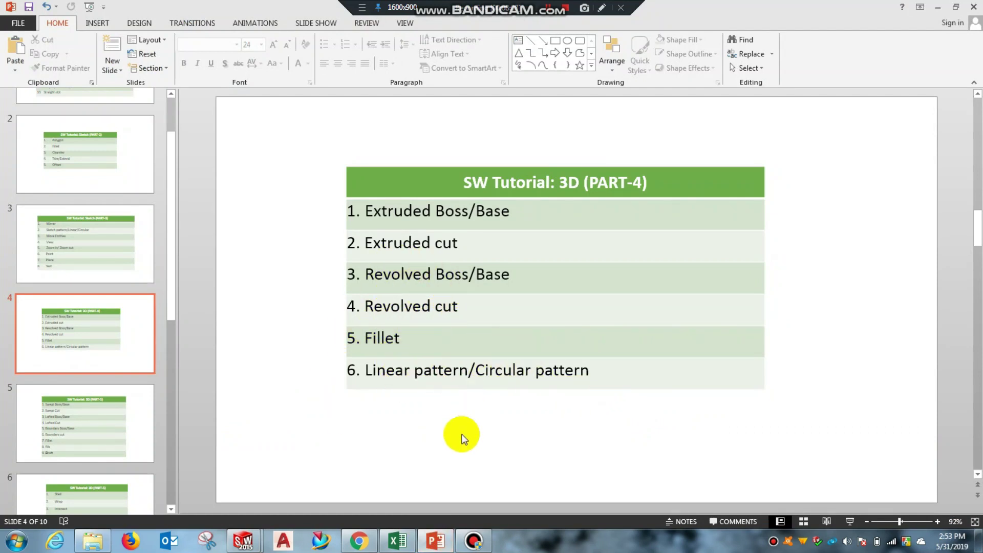
click(434, 539)
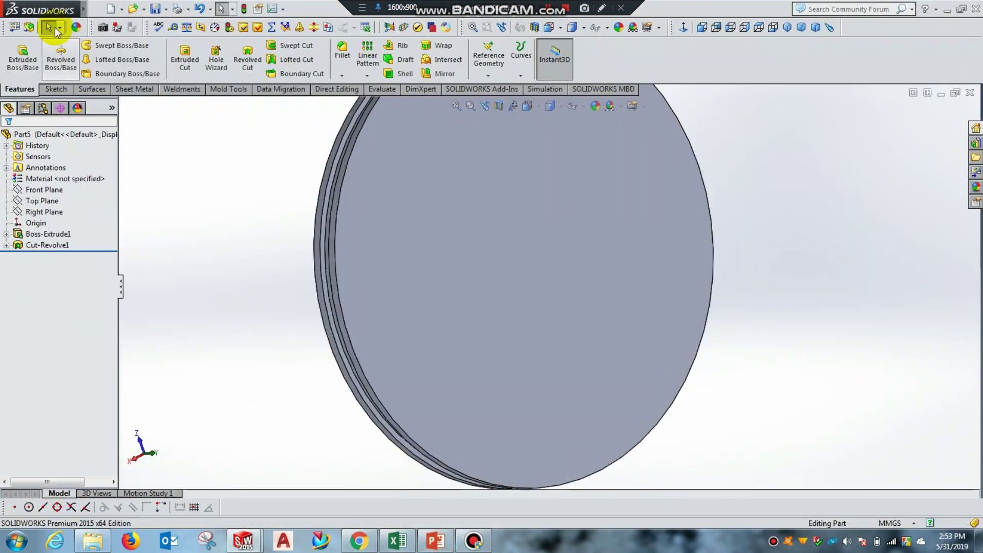
Step: Create a new blank part, Part6, through File > New
click(93, 9)
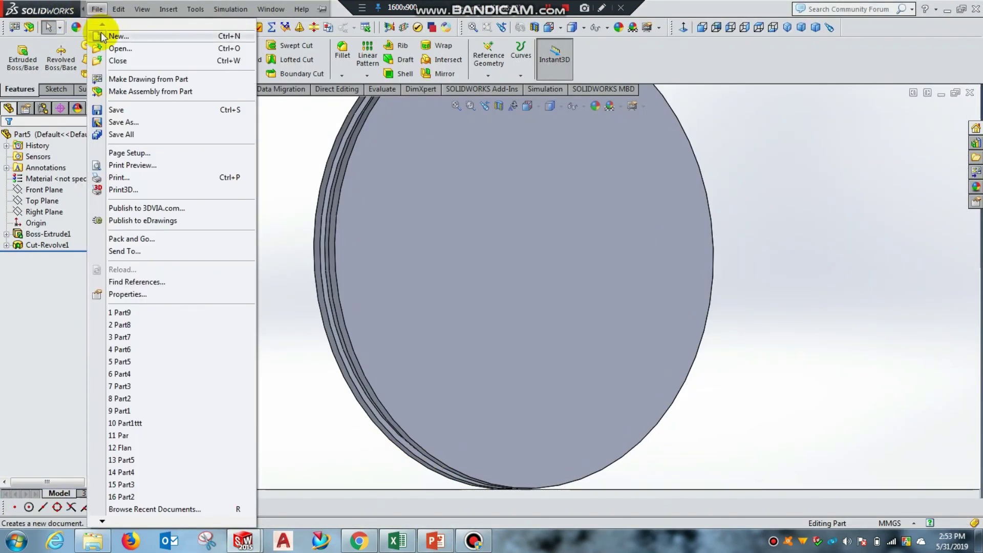
click(102, 34)
double_click(238, 223)
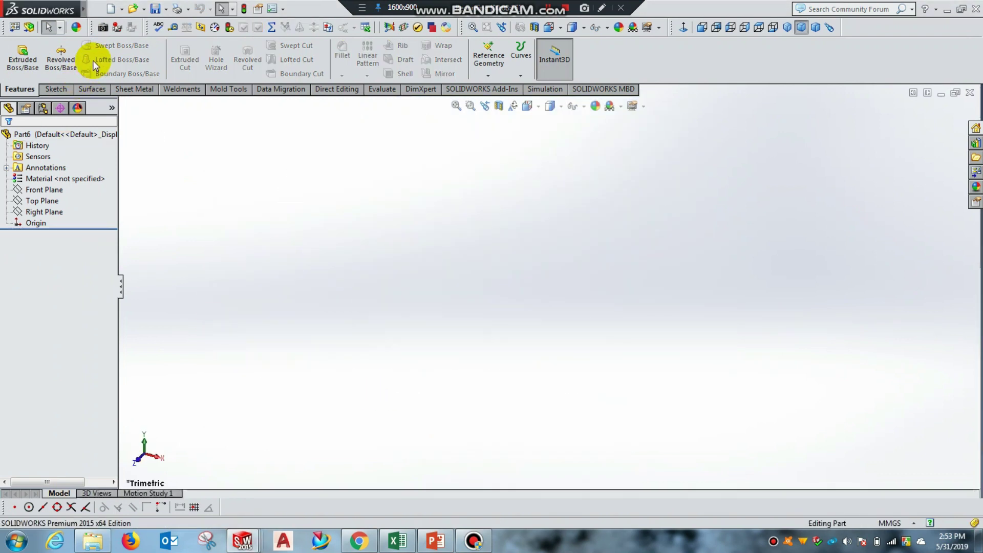
click(56, 89)
click(43, 201)
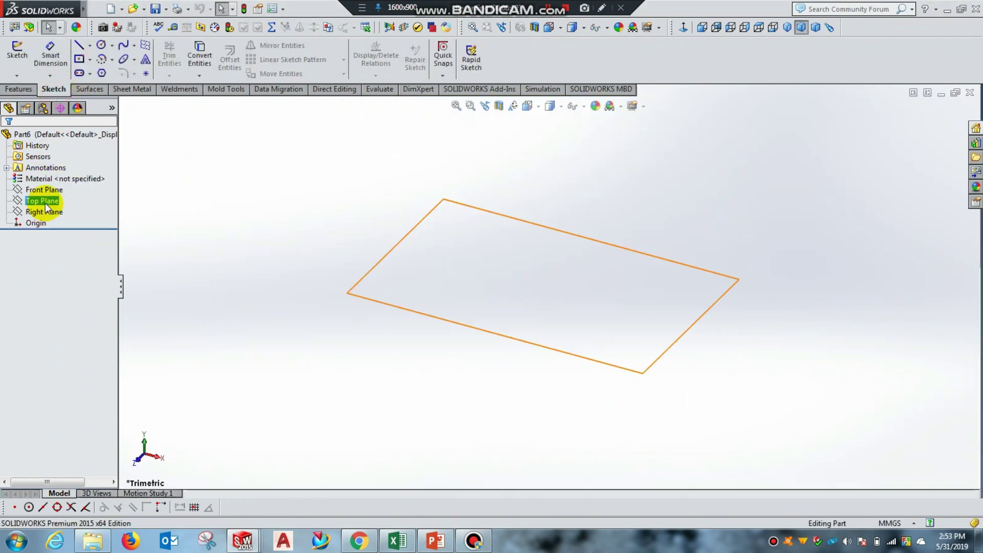
Step: Sketch a circle of radius about 62.9 centred on the origin on the Top Plane
click(45, 202)
click(54, 186)
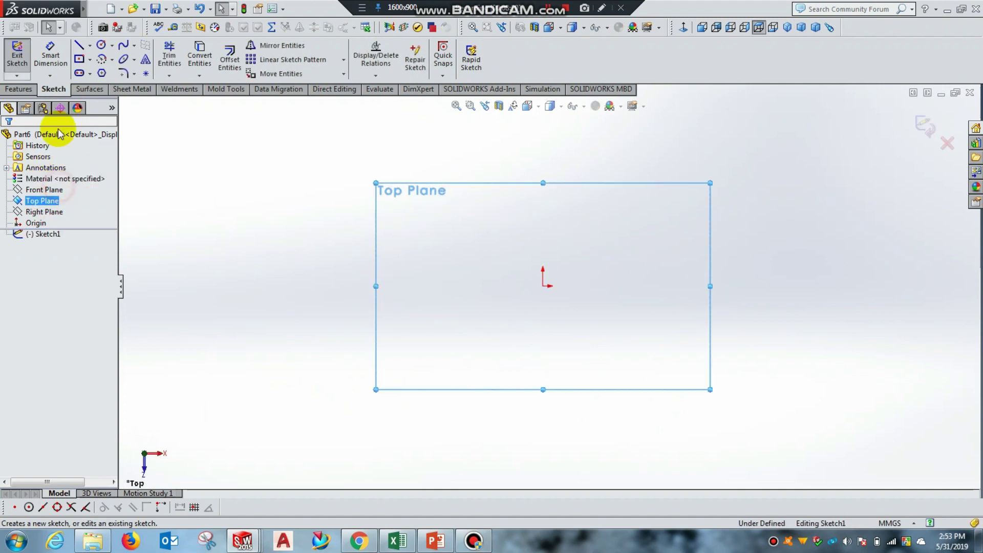
click(104, 46)
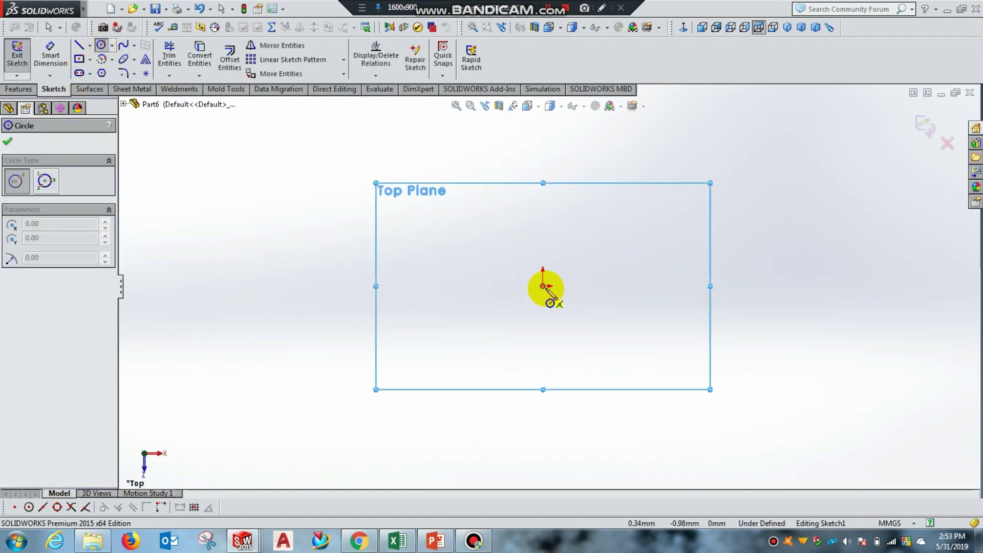
click(544, 285)
click(639, 220)
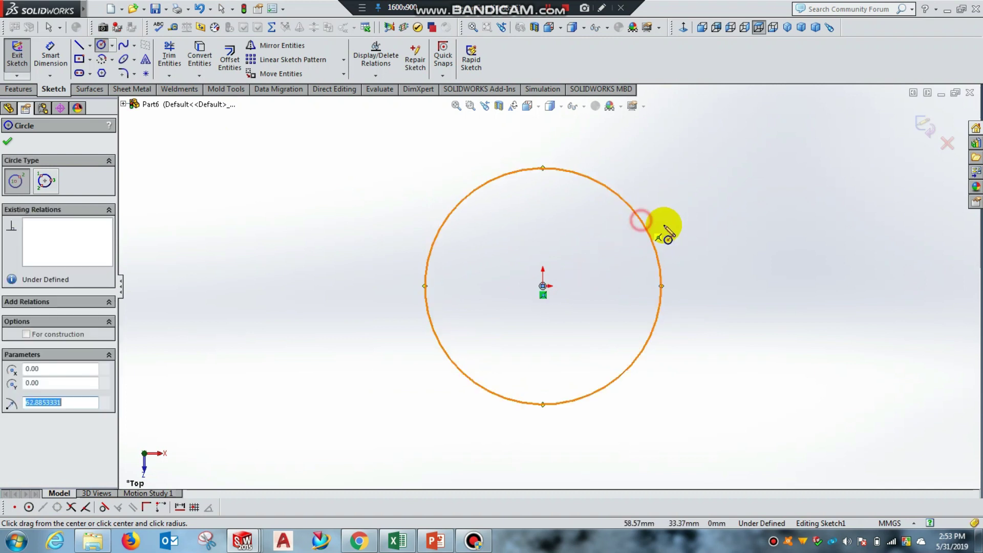
right_click(660, 226)
click(686, 236)
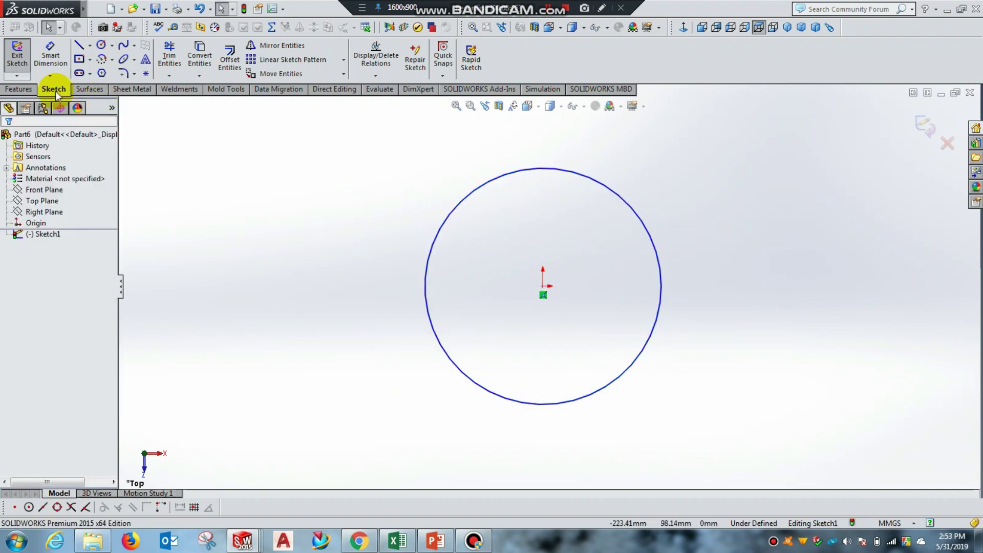
click(10, 57)
Step: Extrude the circle 10 mm into Boss-Extrude1 and select the disc's top face
click(19, 89)
click(21, 62)
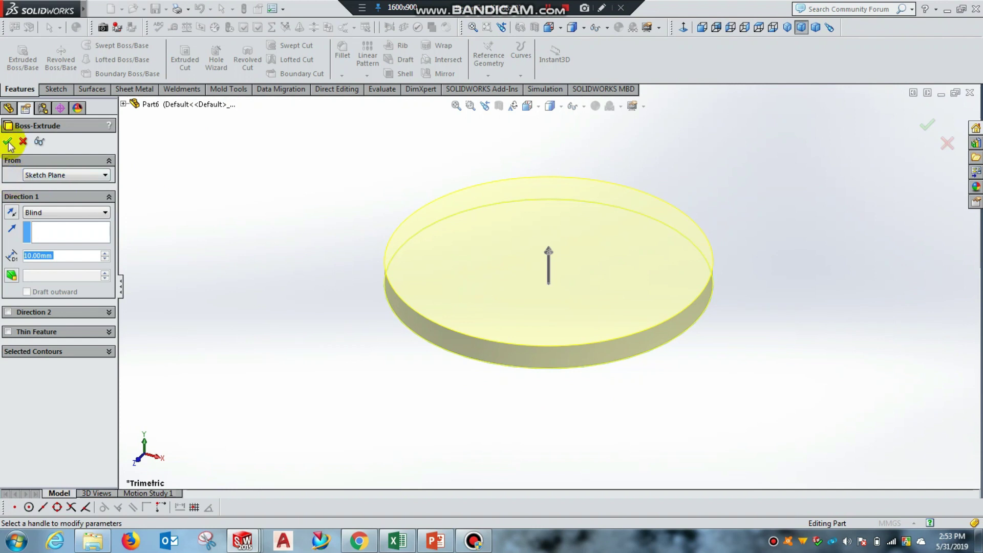
click(7, 141)
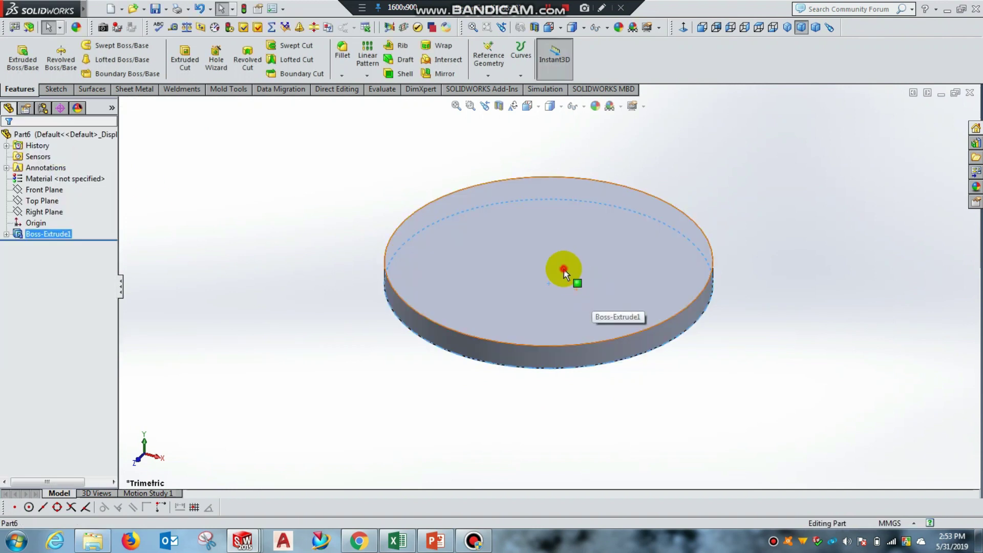
click(563, 271)
Step: On the disc's top face, viewed Normal To, draw a small circle centred on the rim
click(611, 226)
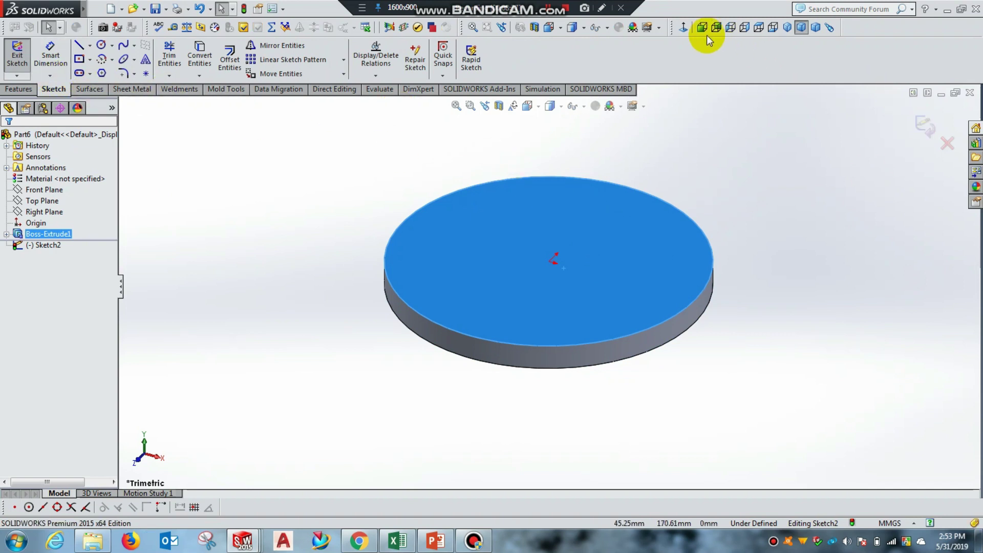
click(684, 28)
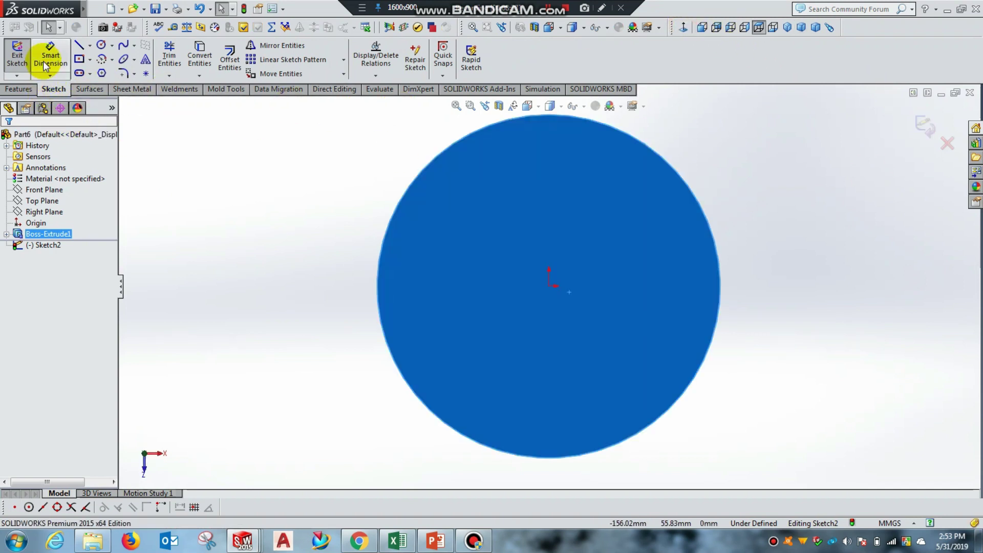
click(102, 46)
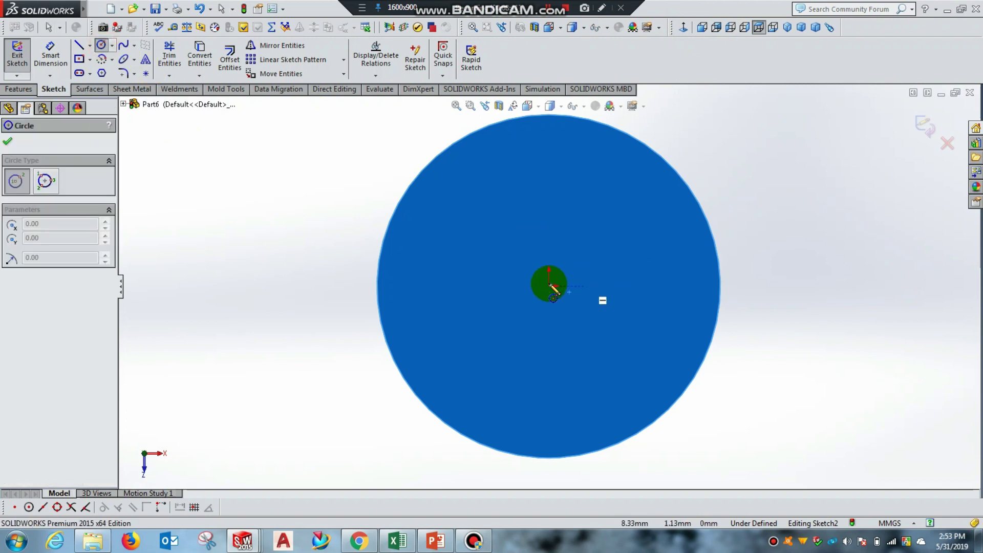
click(720, 285)
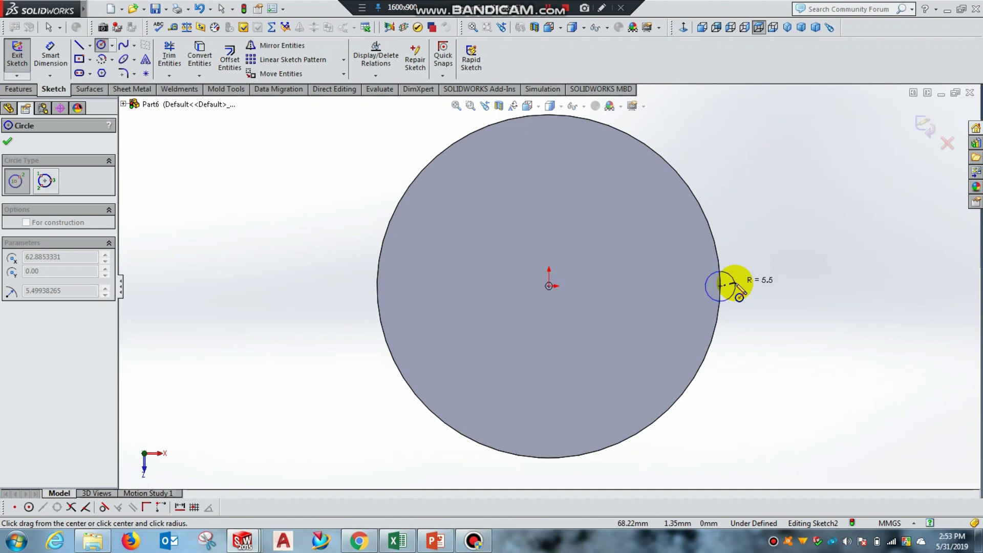
click(735, 283)
right_click(752, 275)
click(764, 283)
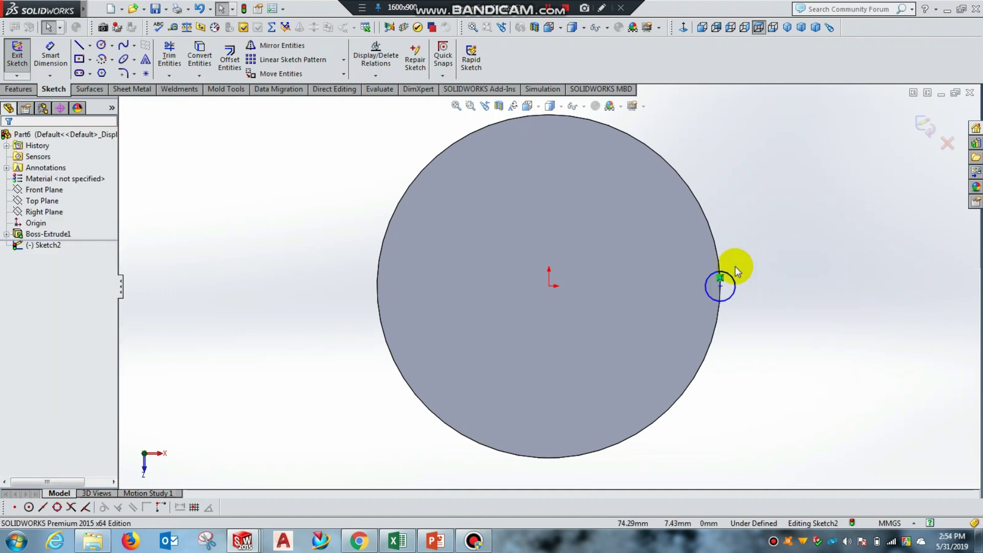
Step: Convert the disc's outer edge and trim the inner arc, leaving an outward semicircle
click(207, 60)
click(717, 250)
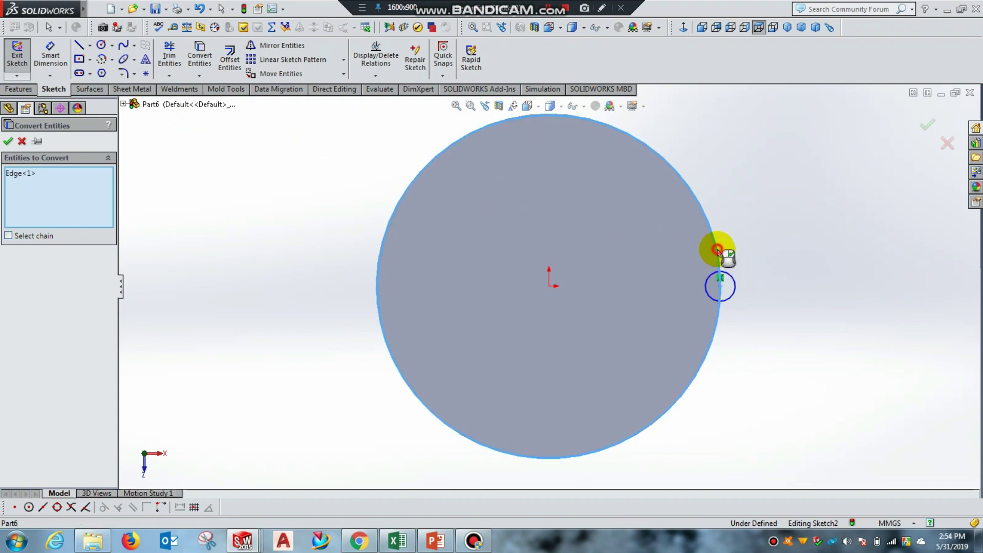
click(7, 142)
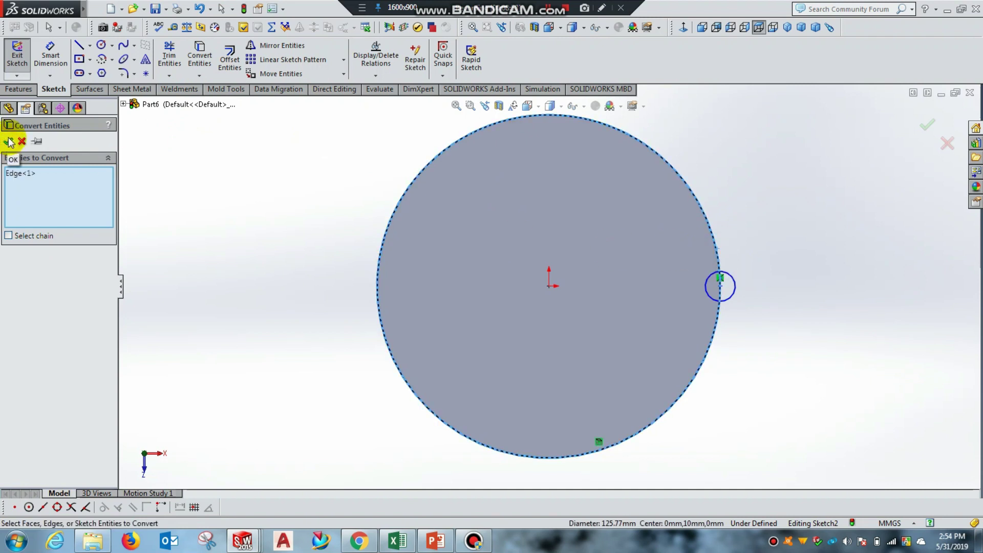
click(176, 57)
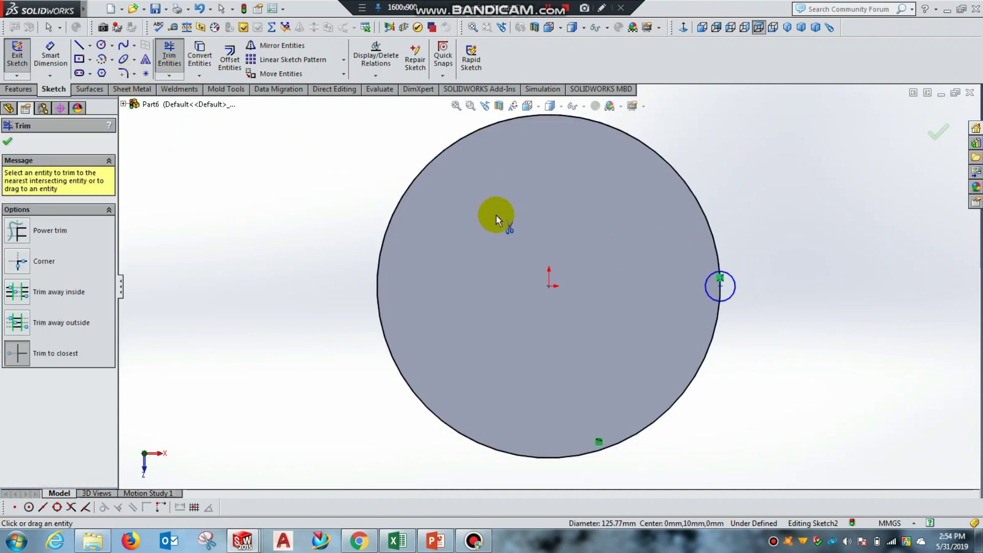
click(709, 294)
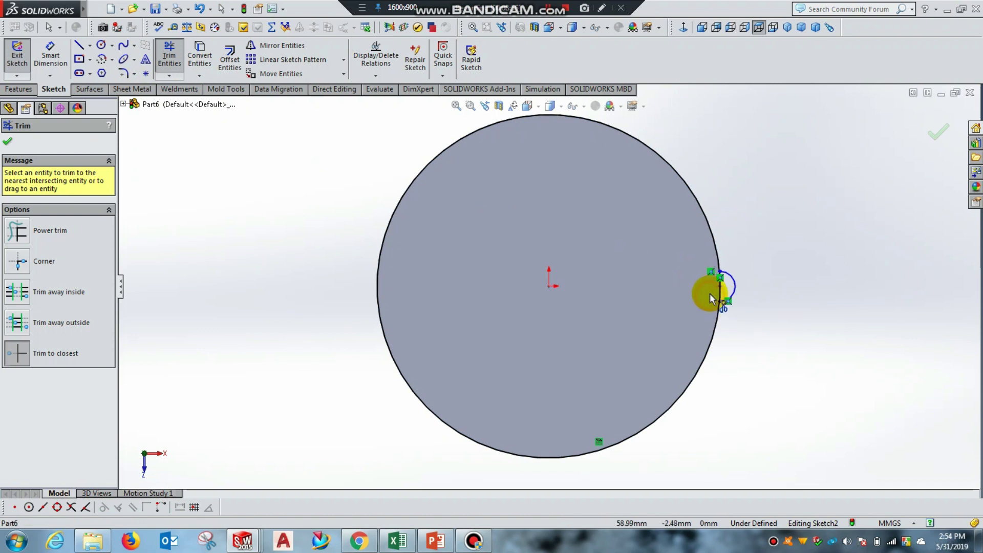
right_click(757, 251)
click(773, 282)
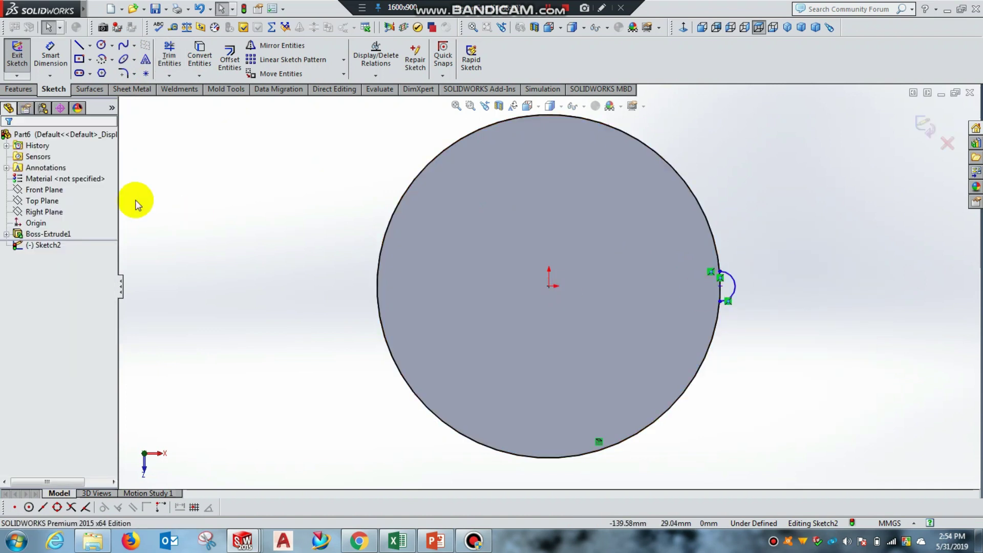
click(17, 54)
Step: Extrude the outward arc region Through All as Boss-Extrude2
click(23, 66)
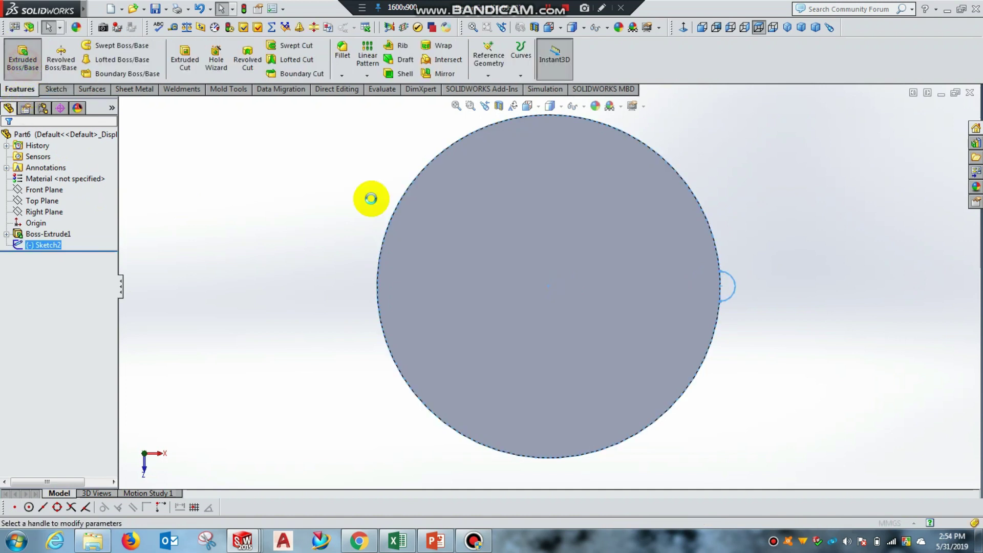
click(735, 297)
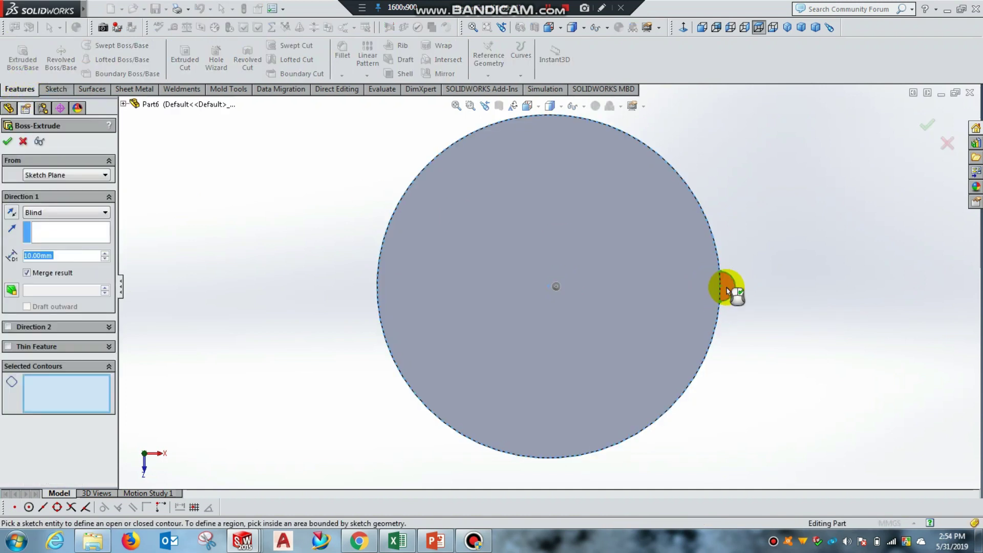
click(788, 28)
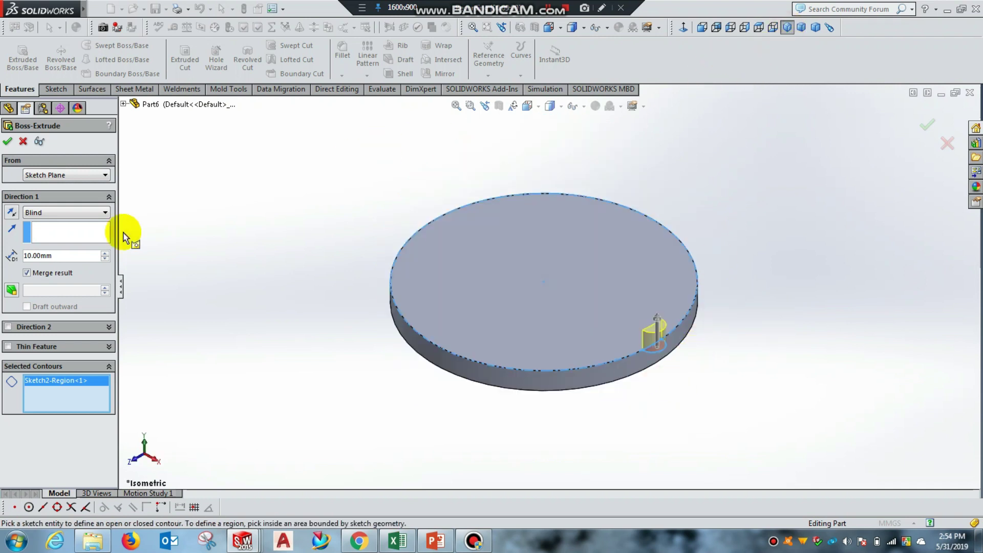
click(68, 213)
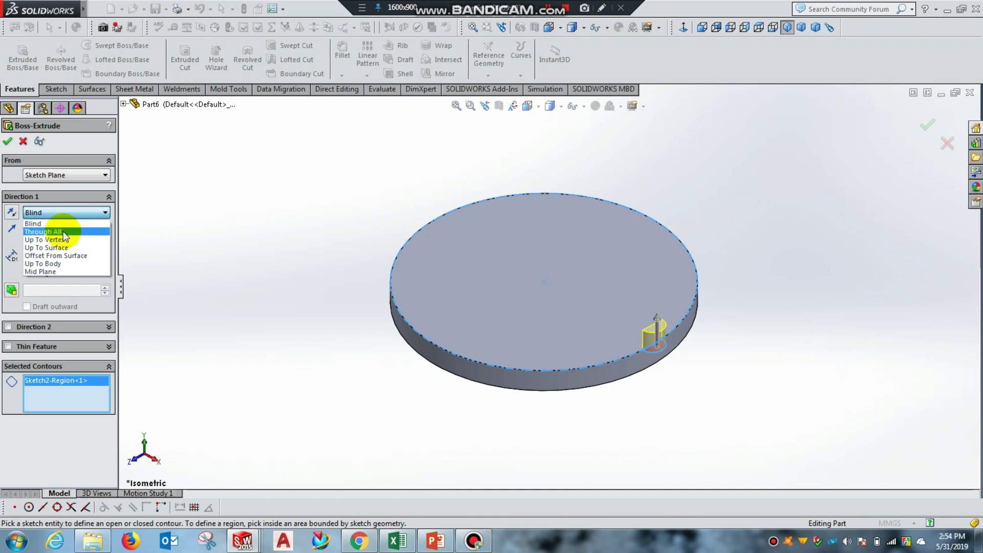
click(63, 232)
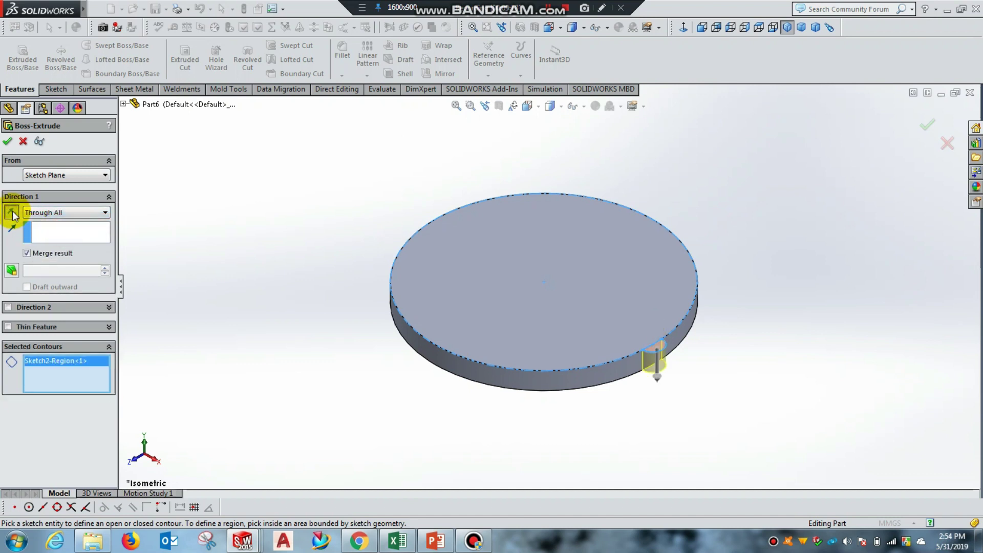
click(7, 141)
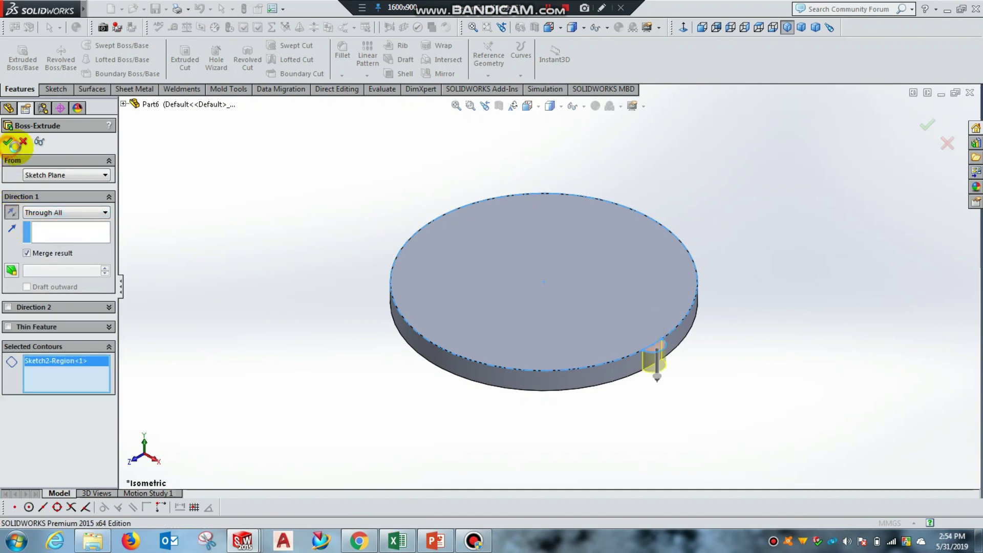
Step: Start a new sketch on the disc's top face, viewed Normal To
click(561, 290)
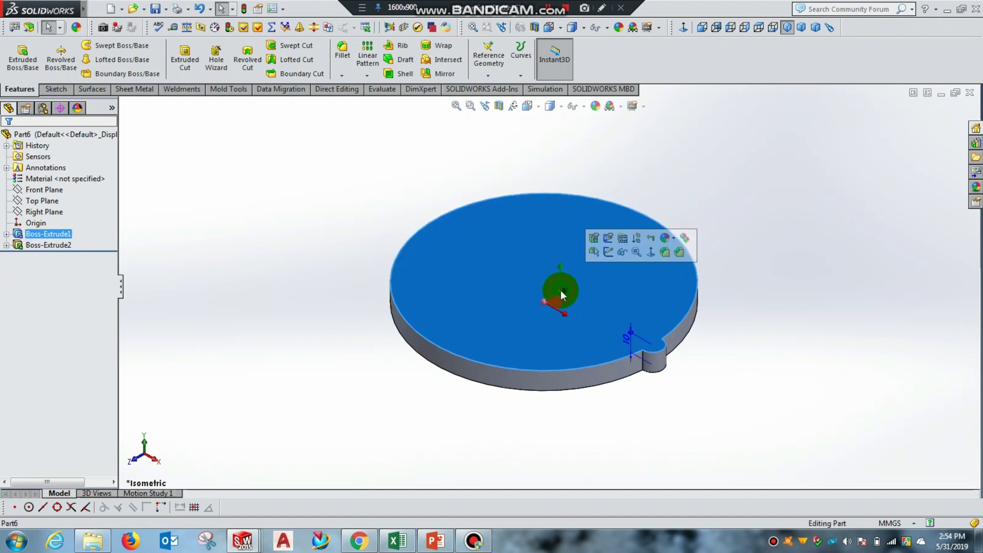
click(597, 250)
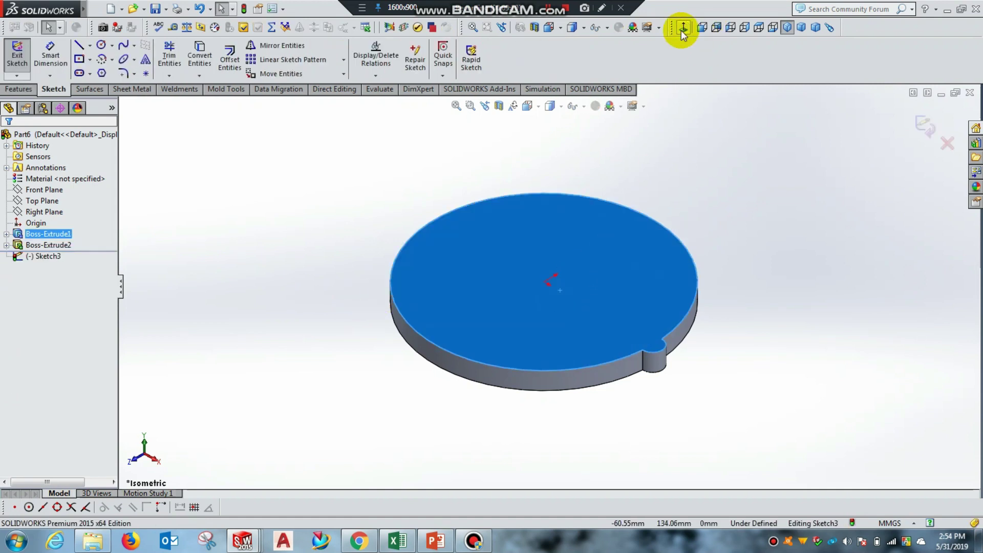
click(681, 29)
Step: Exit the empty sketch and start a Circular Pattern around the disc's circular edge
click(17, 56)
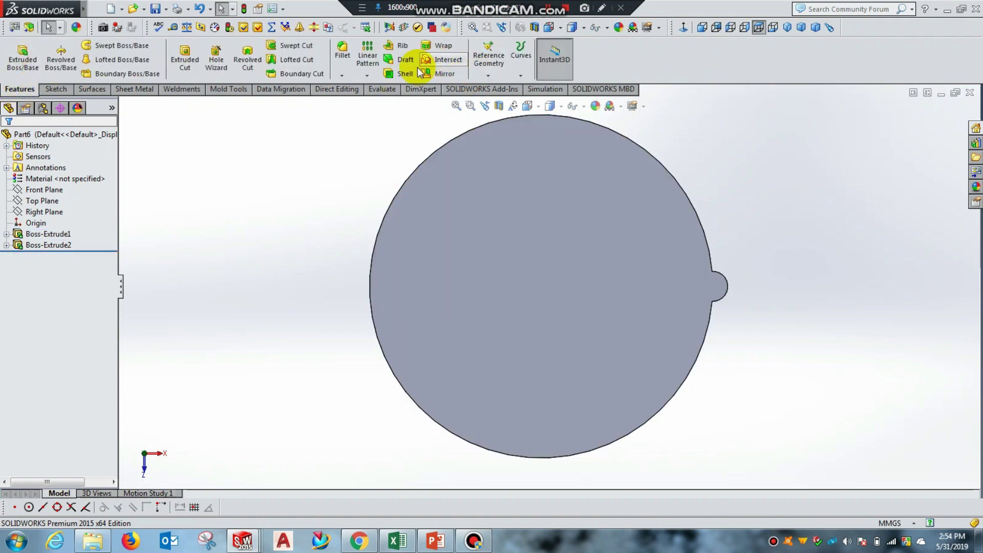
click(365, 77)
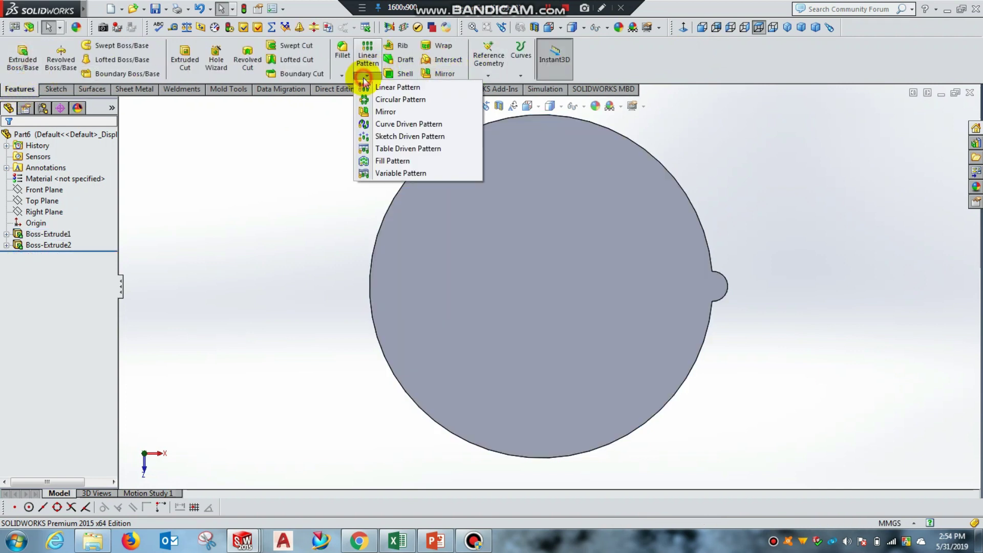
click(380, 101)
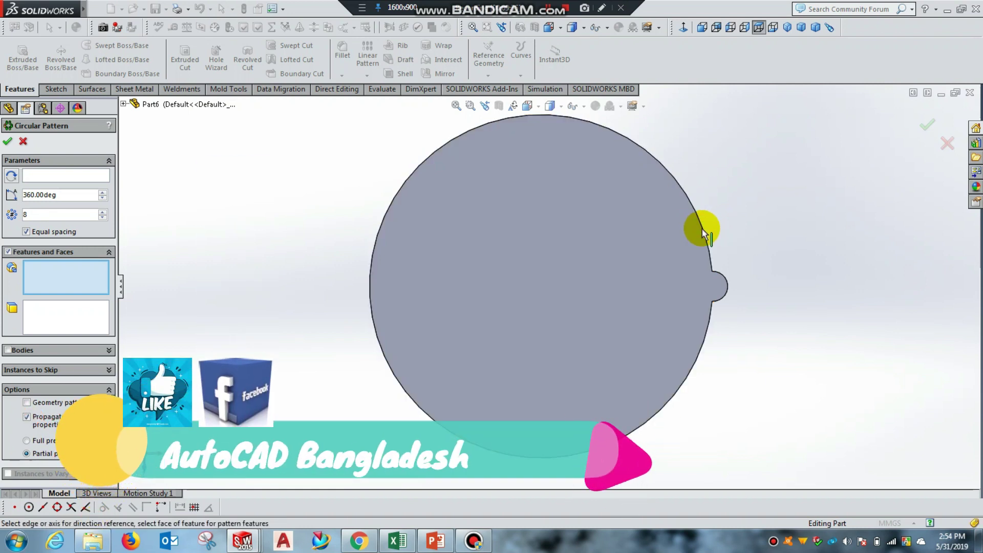
click(50, 175)
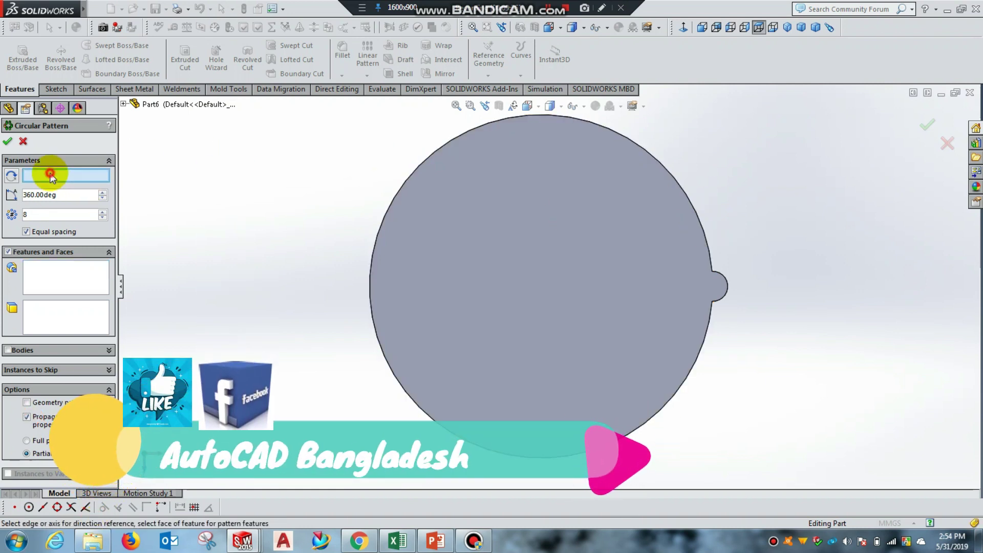
click(704, 235)
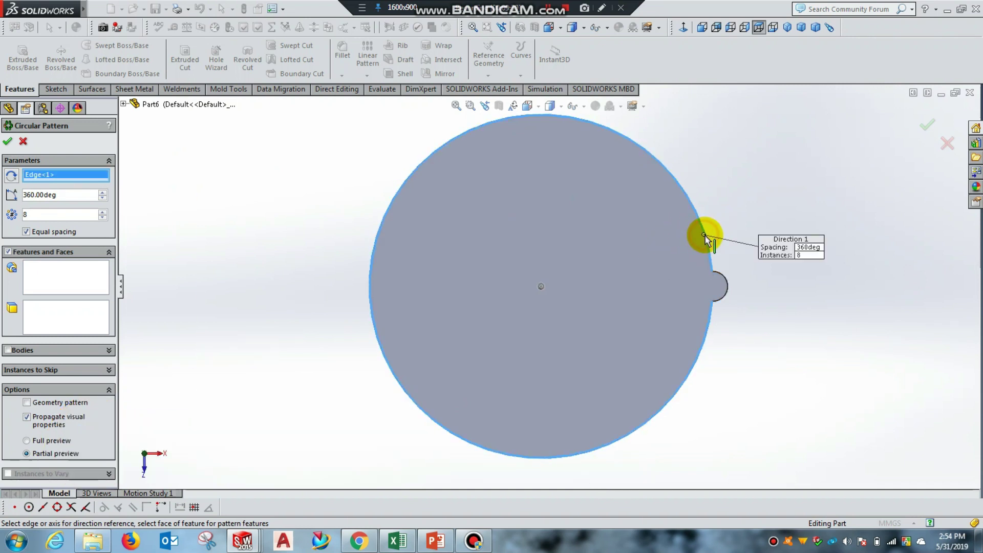
Step: Pattern Boss-Extrude2 with 10 equally spaced instances over 360 degrees
click(59, 285)
mouse_move(786, 366)
middle_down()
mouse_move(757, 327)
mouse_move(704, 288)
middle_up()
click(699, 278)
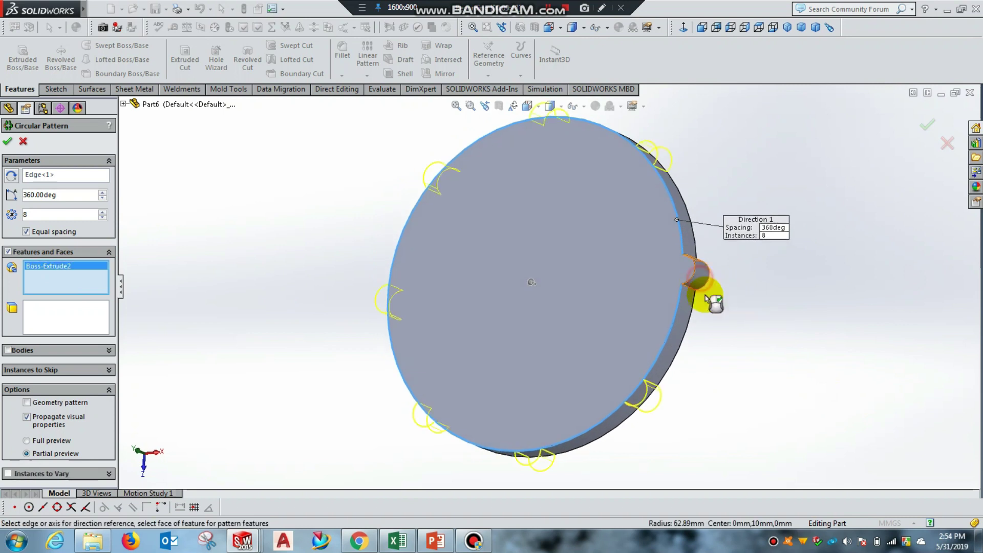
middle_drag(779, 357, 809, 387)
scroll(798, 394, up, 3)
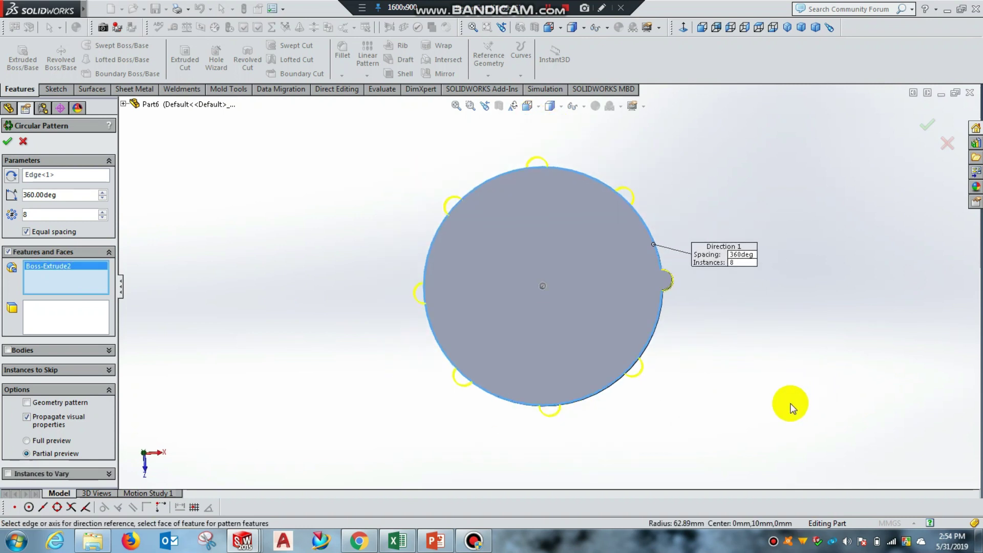
text(10)
click(25, 210)
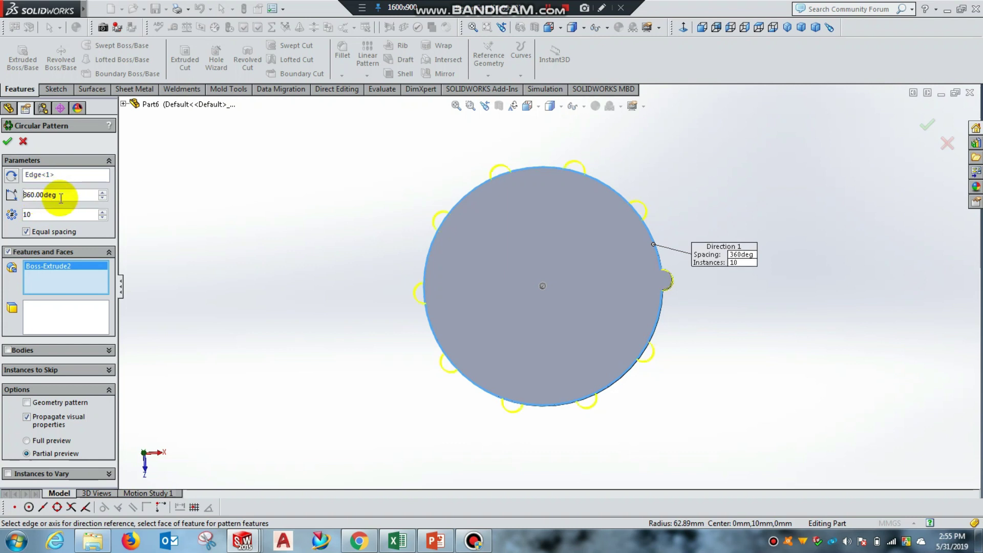
drag(77, 194, 30, 195)
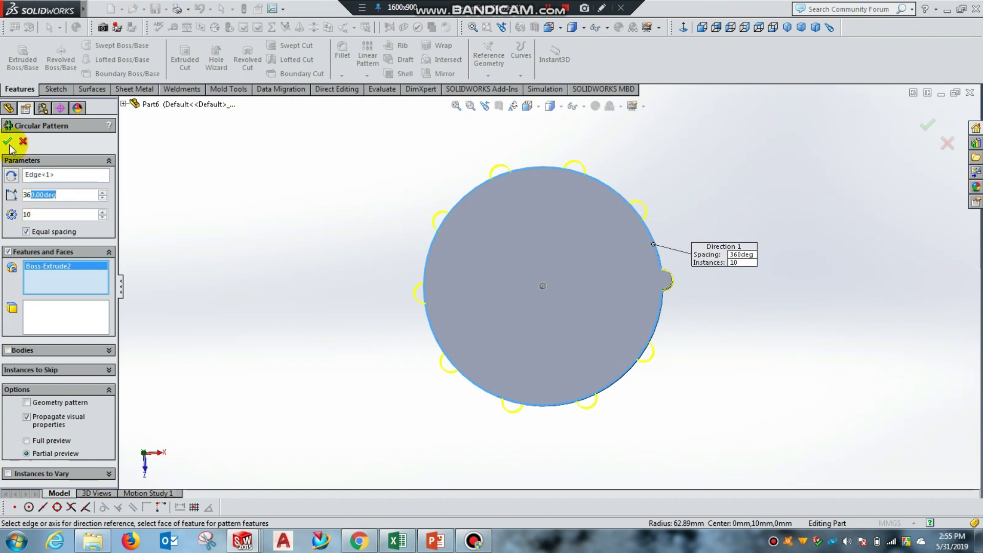